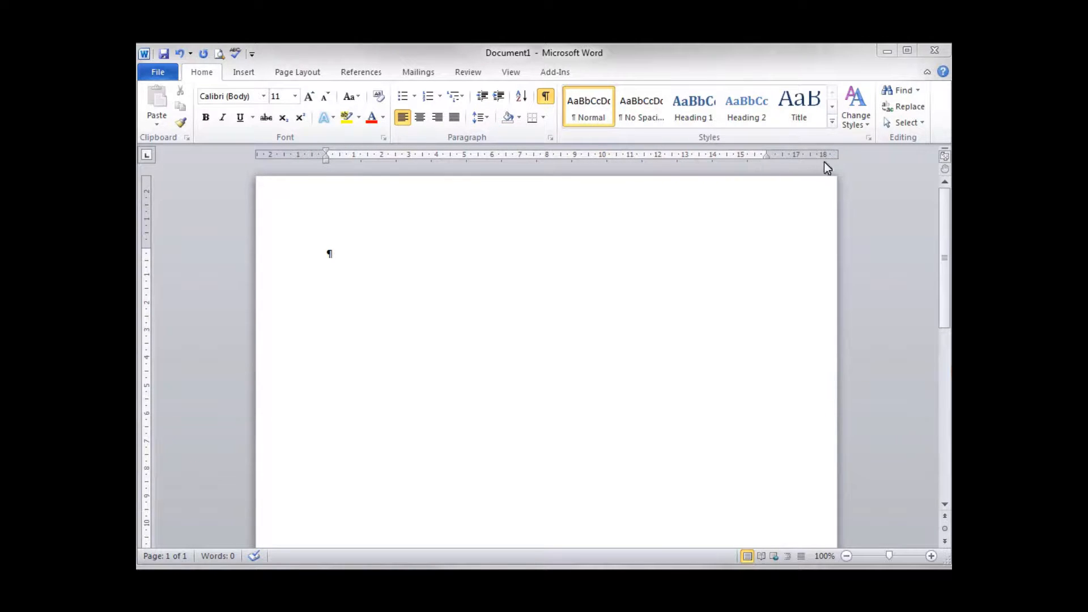
Step: Hide the rulers and show them again
click(944, 157)
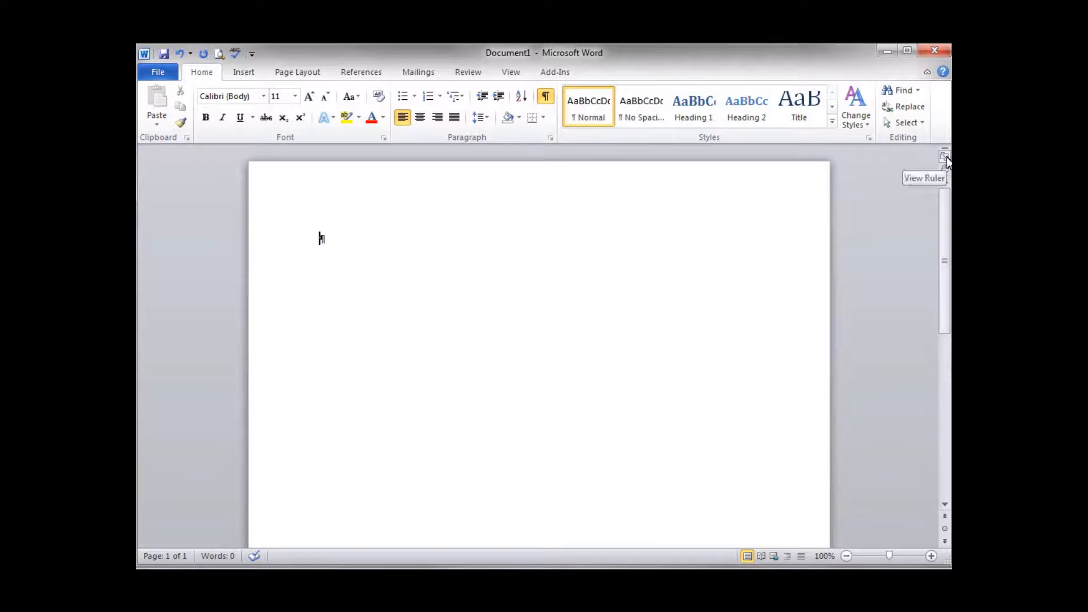
click(941, 157)
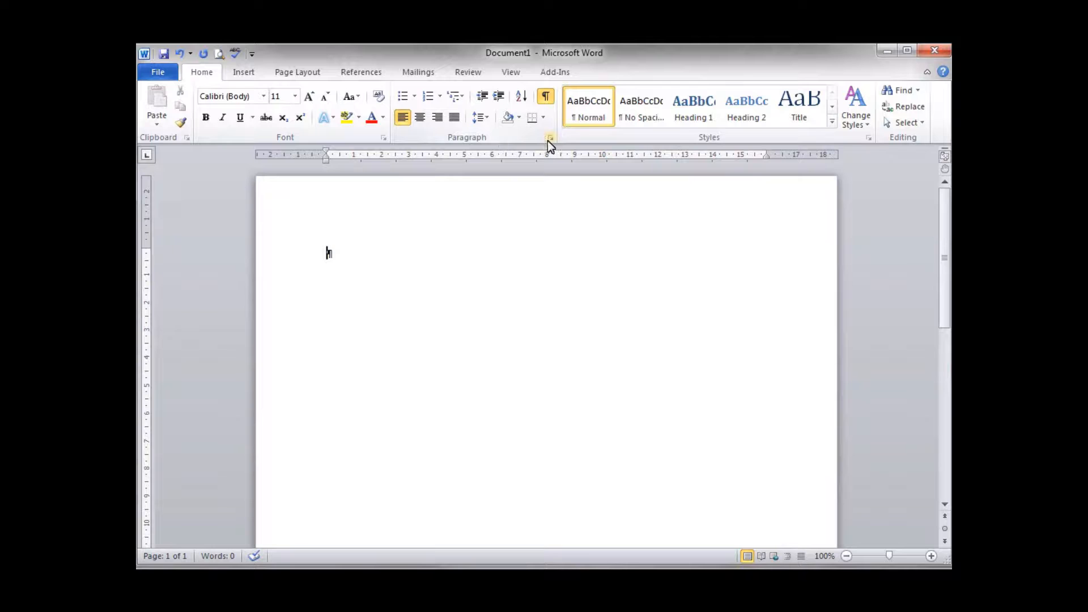
click(295, 74)
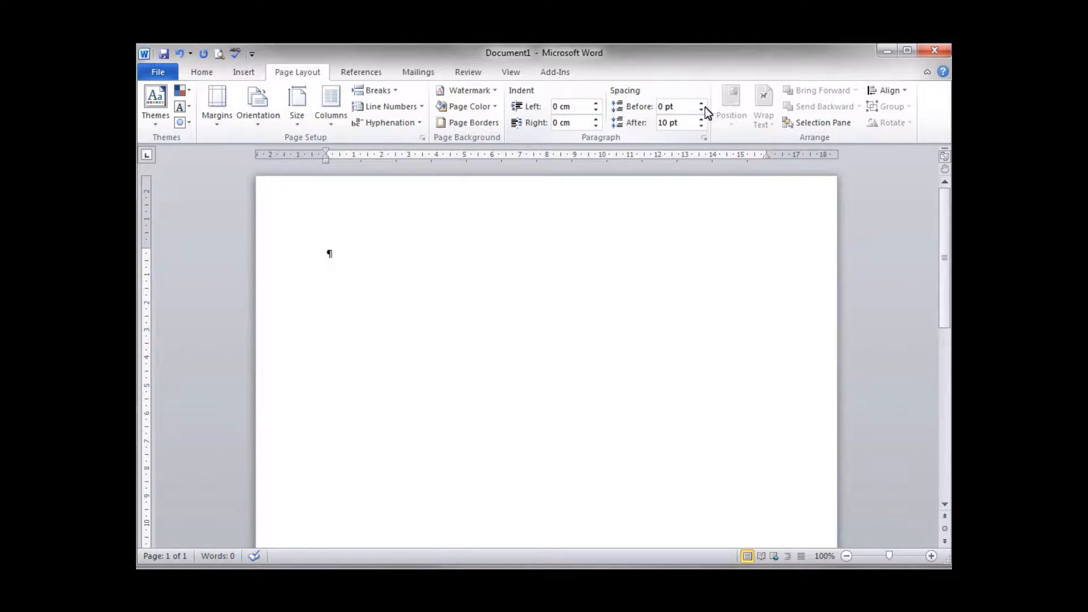
click(204, 74)
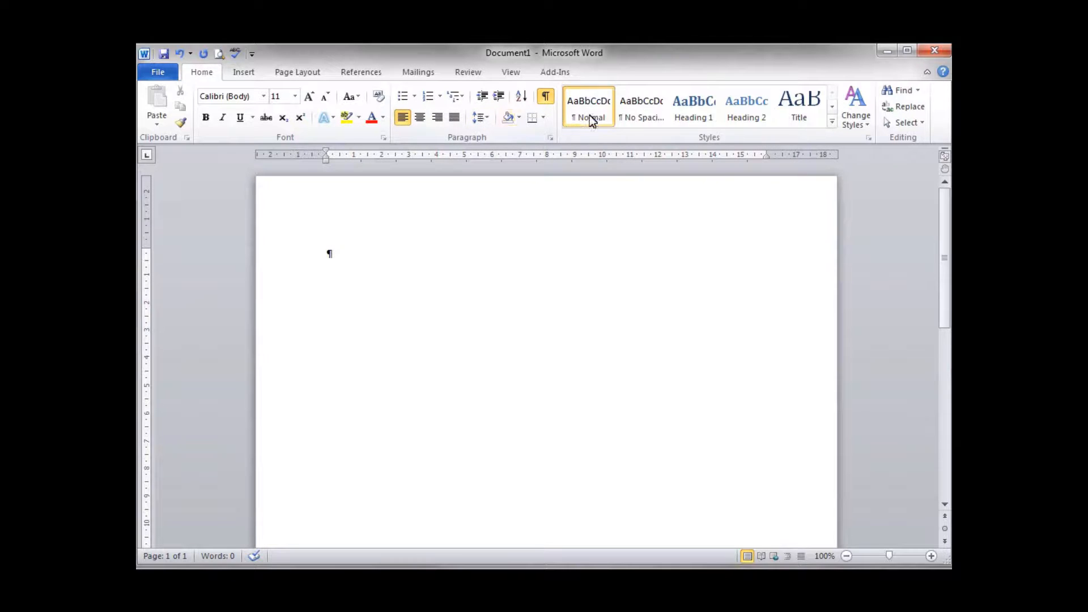
Step: Open the tab stop settings for the empty paragraph and enter a tab stop position of 4.5 cm
click(551, 139)
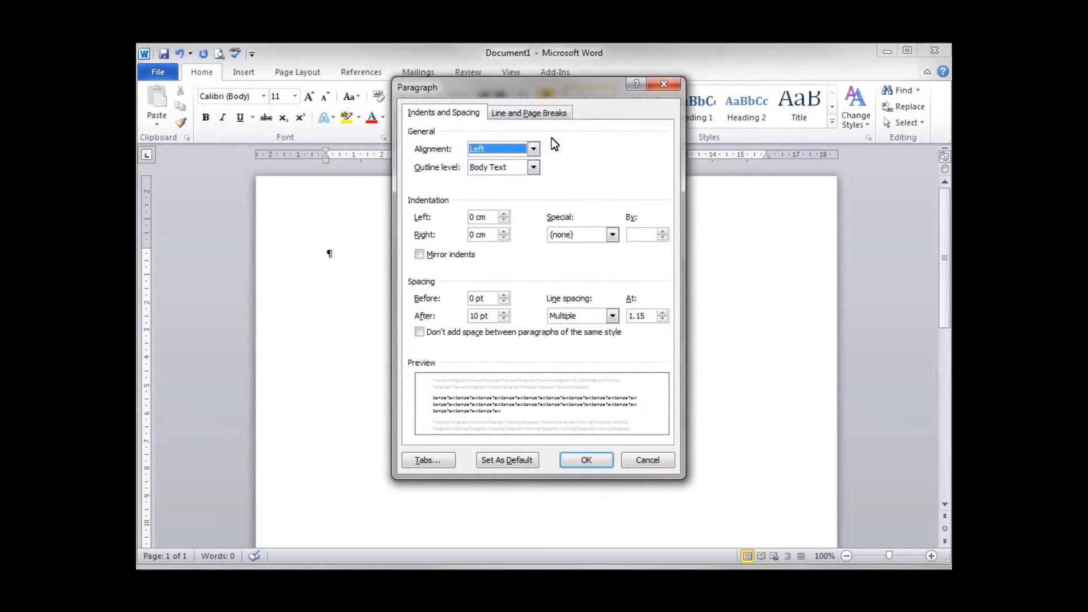
drag(556, 87, 584, 125)
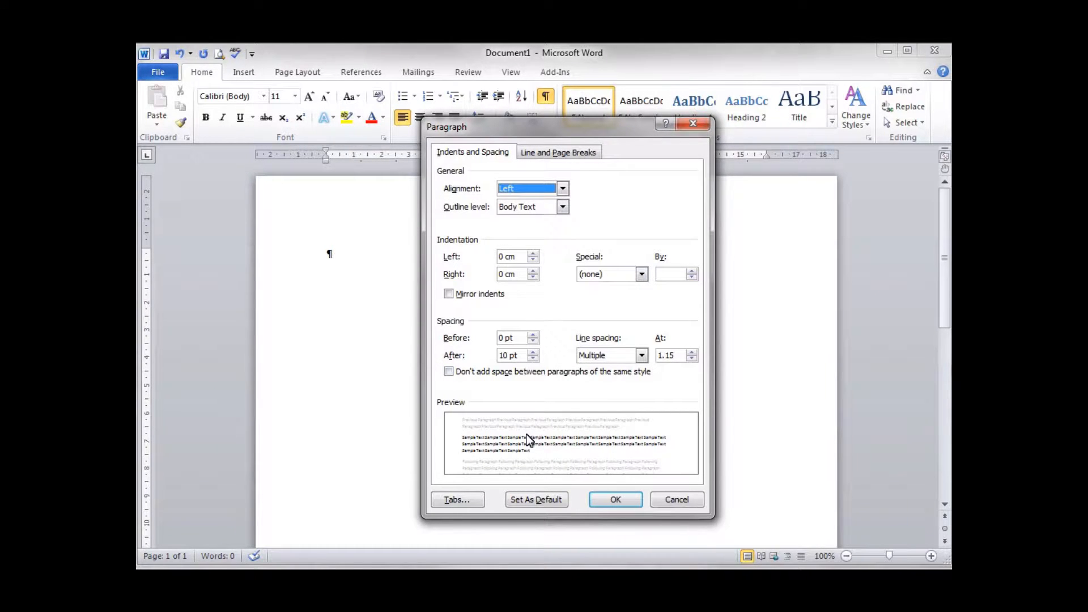
click(455, 504)
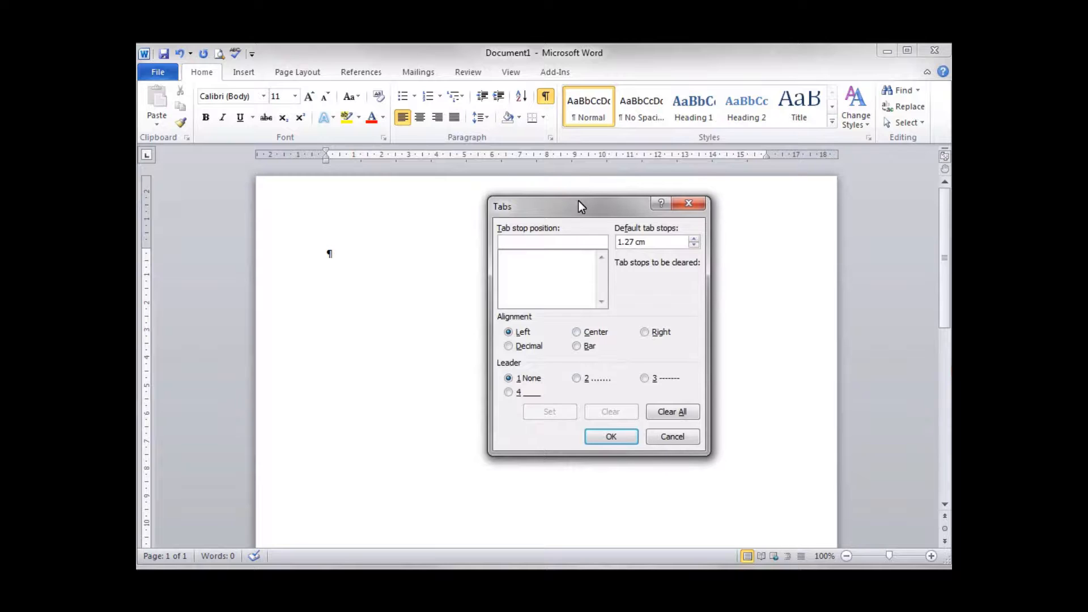
drag(578, 207, 513, 95)
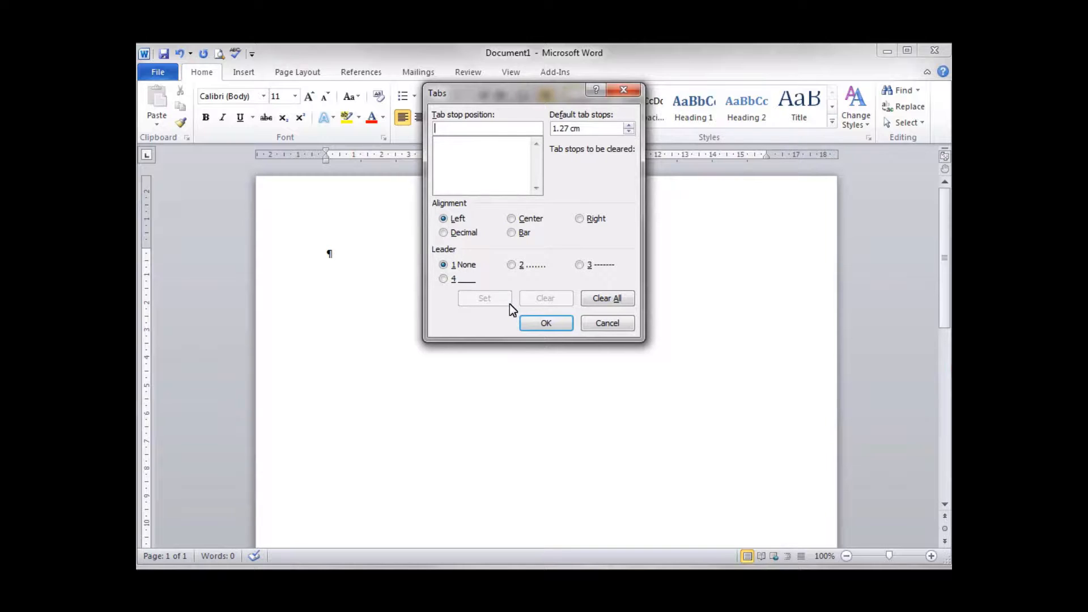
text(4.5)
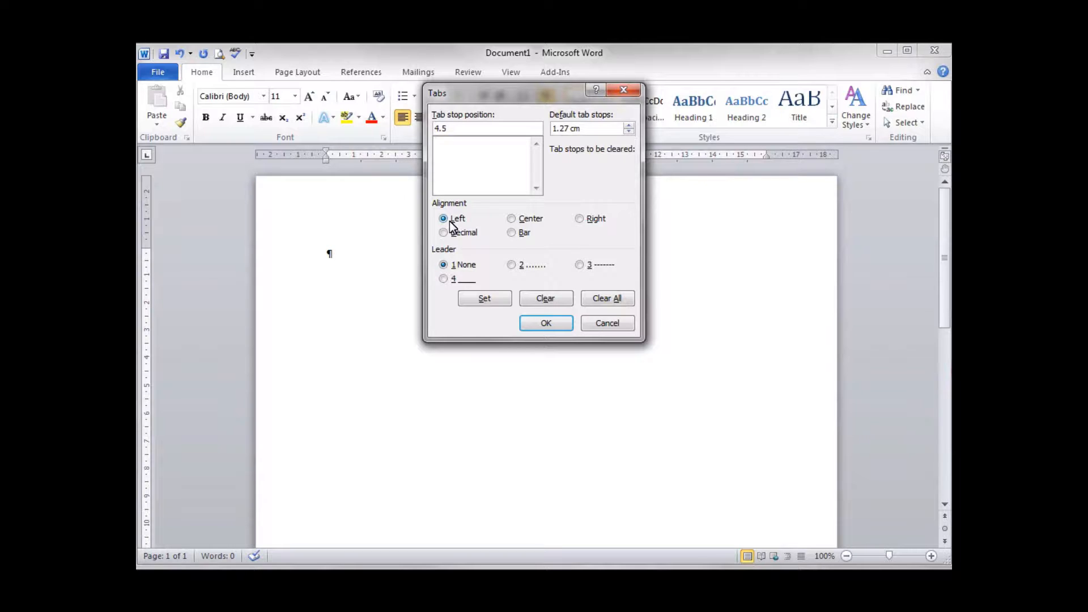
Step: Try the Center, Right, Decimal and Bar alignments for the 4.5 cm tab stop
click(513, 220)
click(580, 220)
click(444, 235)
click(512, 233)
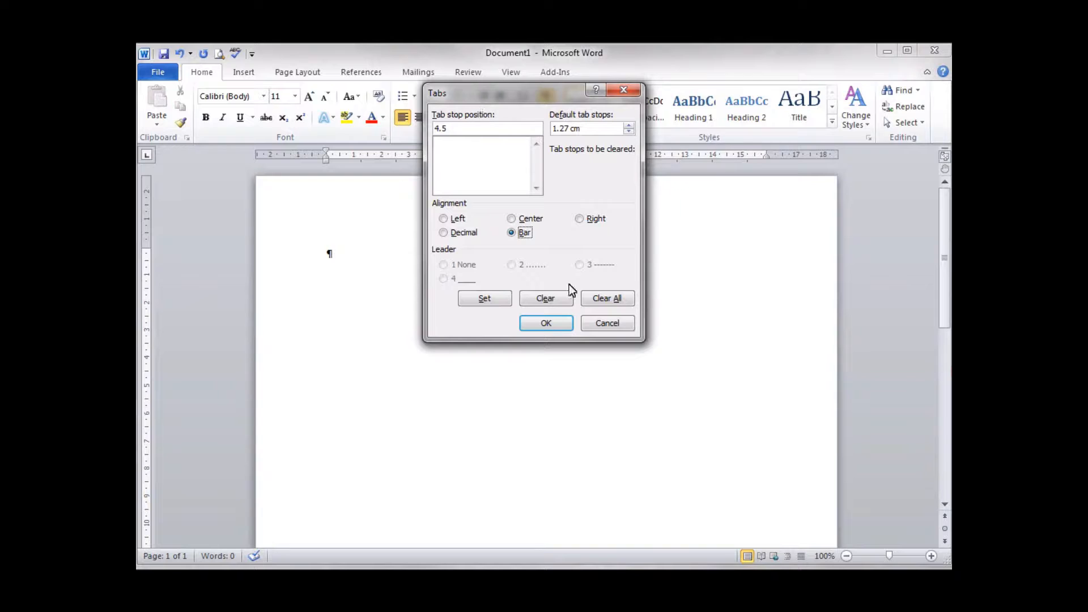
Step: Set the 4.5 cm tab stop with left alignment and no leader
click(447, 221)
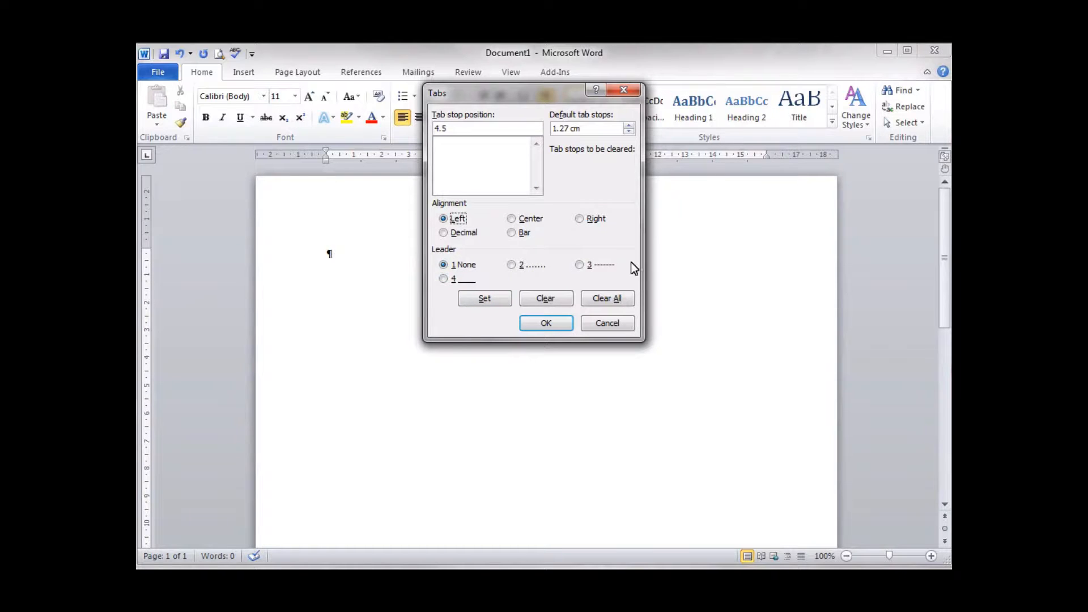
click(483, 299)
click(449, 143)
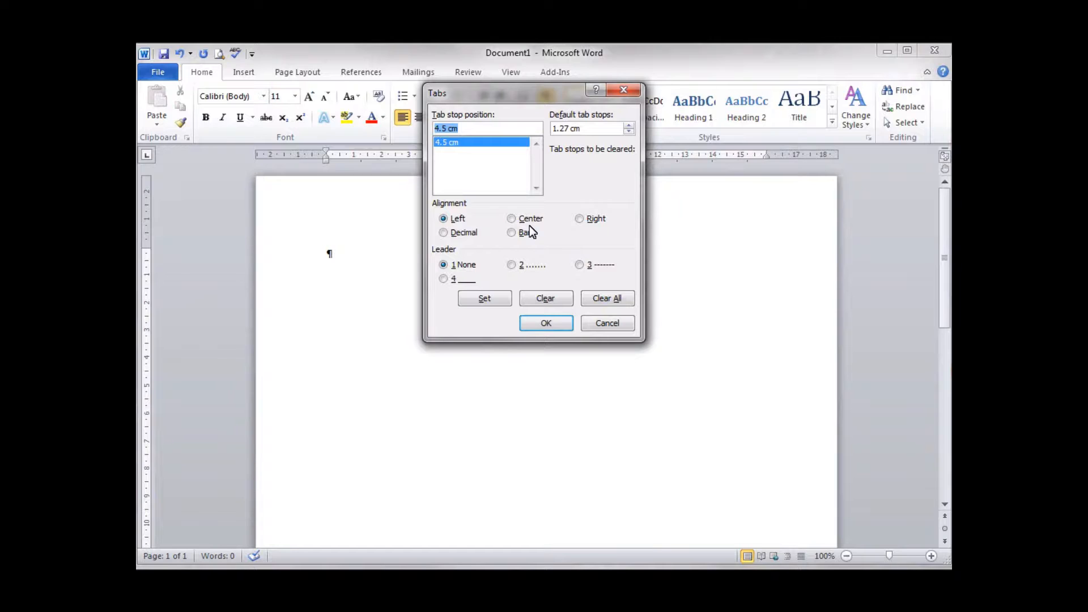
Step: Add a decimal-aligned tab stop at 12 cm with a dotted leader and apply the tab settings
text(12)
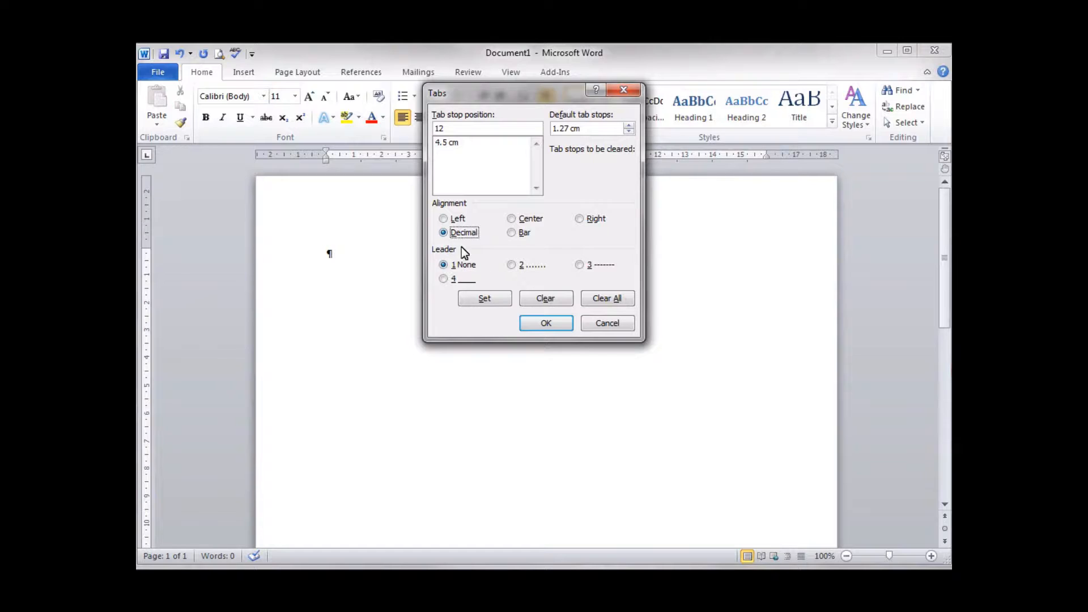
click(512, 265)
click(485, 299)
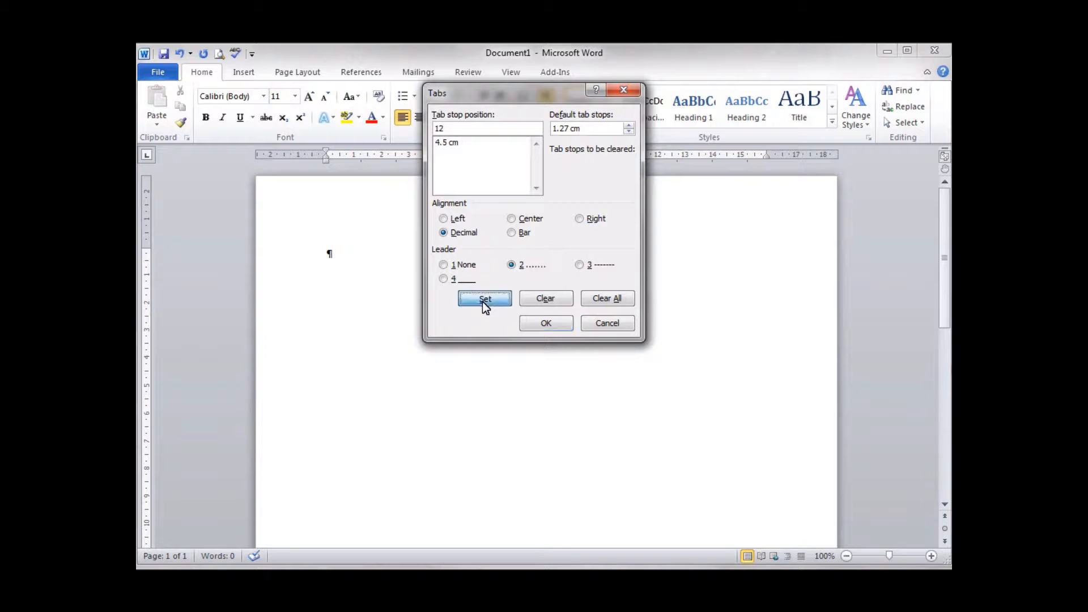
click(454, 145)
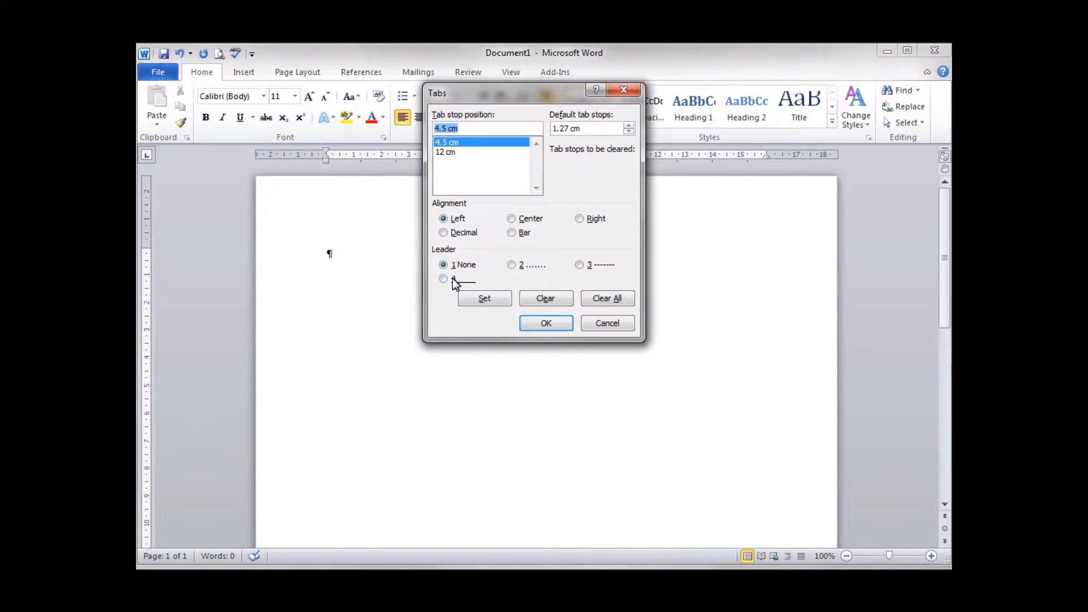
click(445, 152)
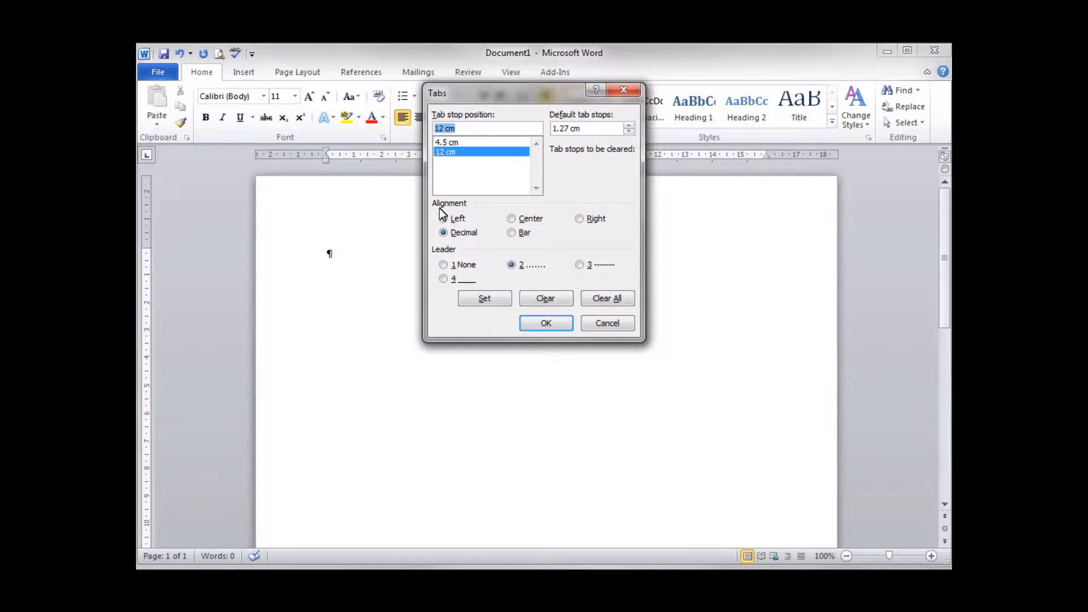
click(544, 323)
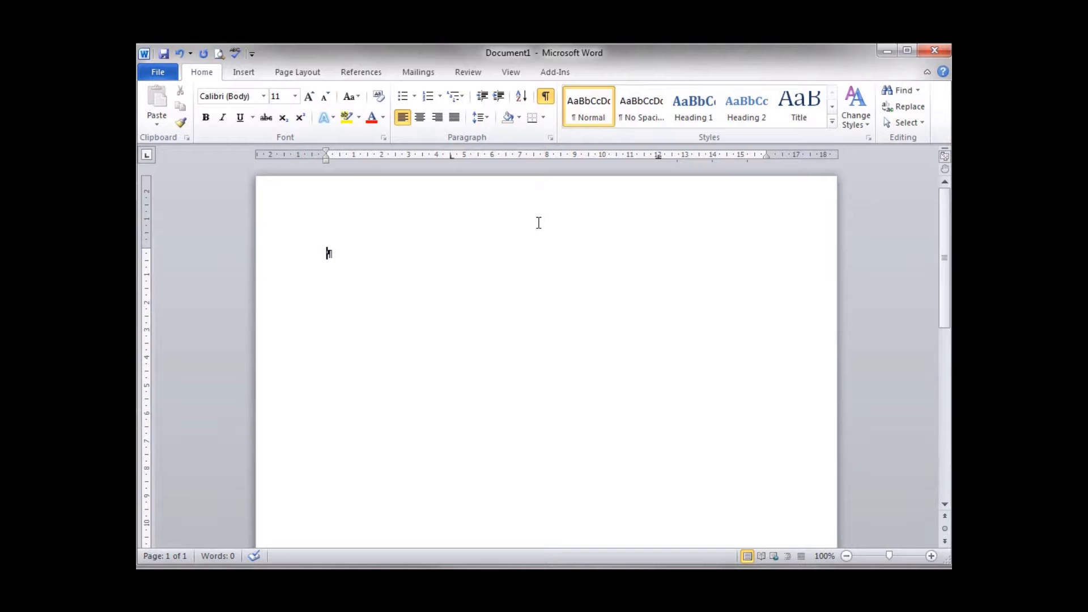
Step: Enter a first tabbed line with "Tab1" at the left stop and 23.34 at the decimal stop
key(Tab)
click(548, 98)
click(546, 98)
text(Tab)
text(1)
key(Tab)
text(23)
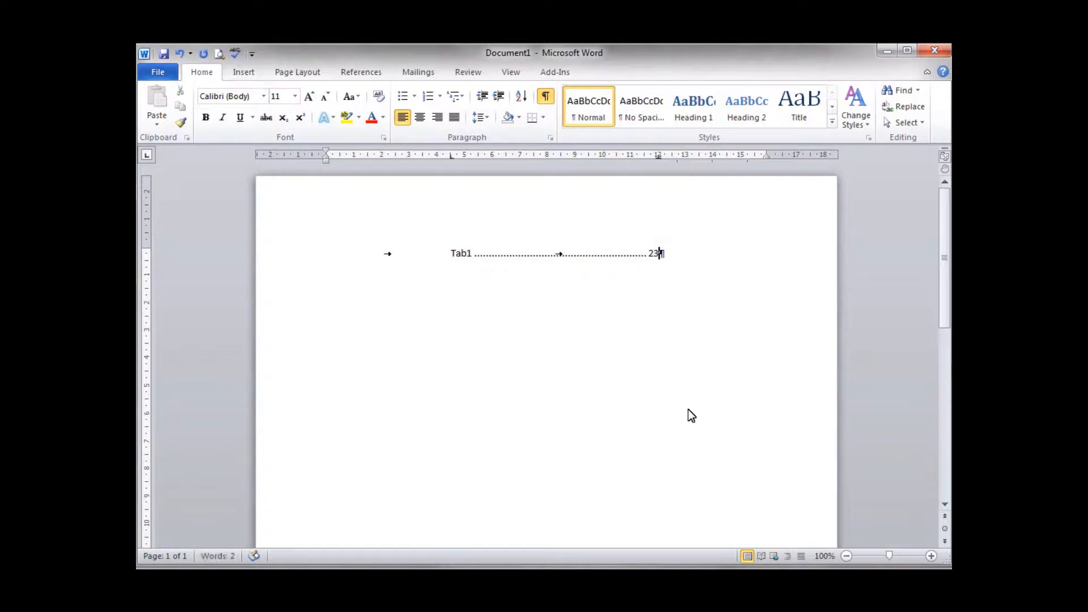
text(.34)
key(Return)
Step: Enter a second tabbed line with "Tab2" at the left stop and 3453.90 at the decimal stop
key(Tab)
text(Tab2)
key(Tab)
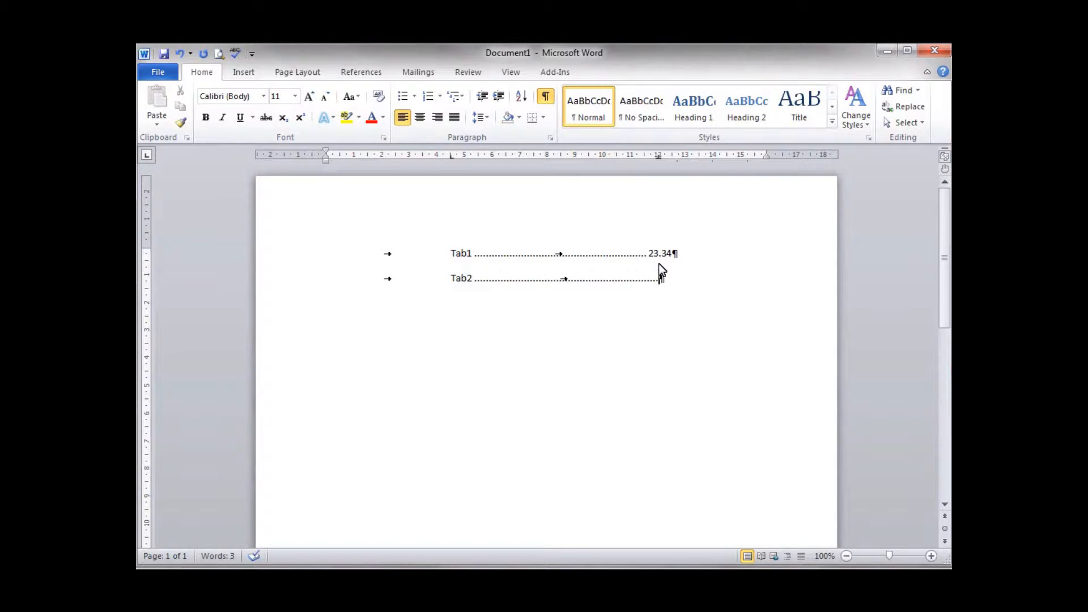
text(3453.90)
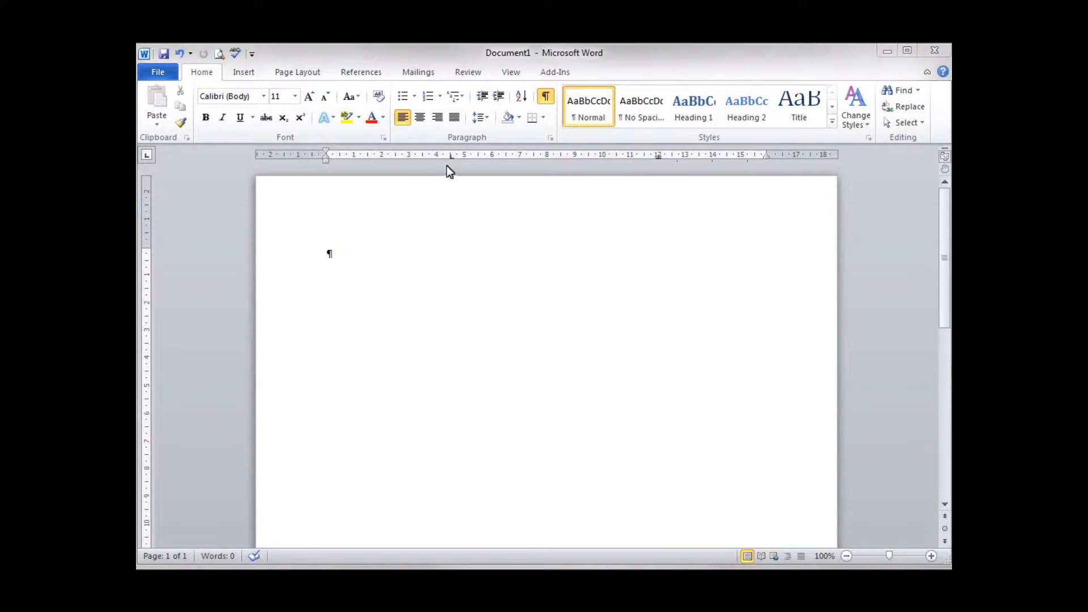
Step: Clear all the paragraph's tab stops and set a left-aligned one at 4.5 cm without a leader
click(551, 139)
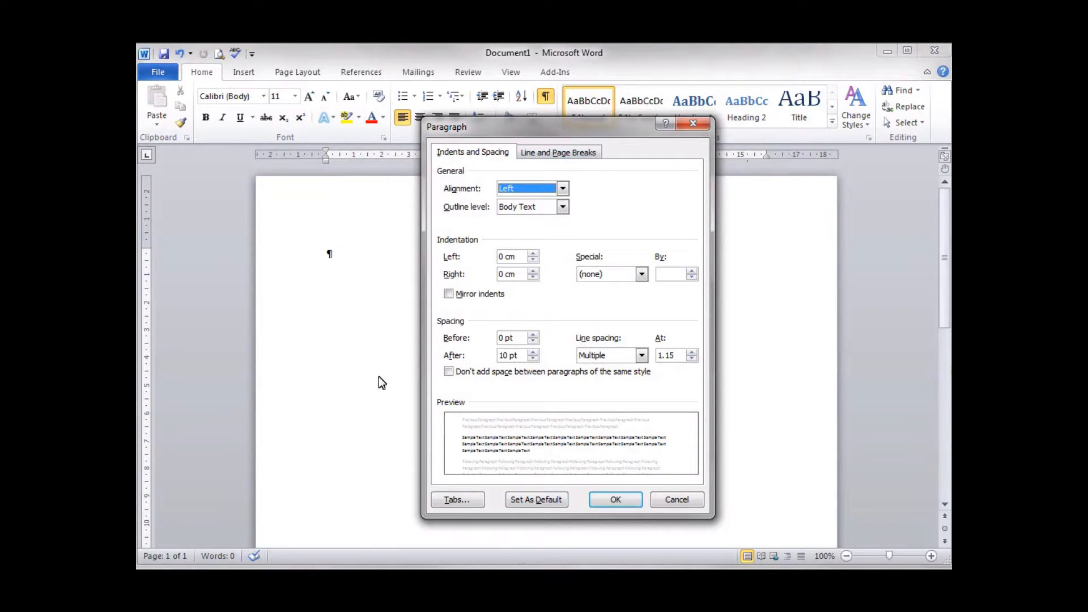
click(457, 500)
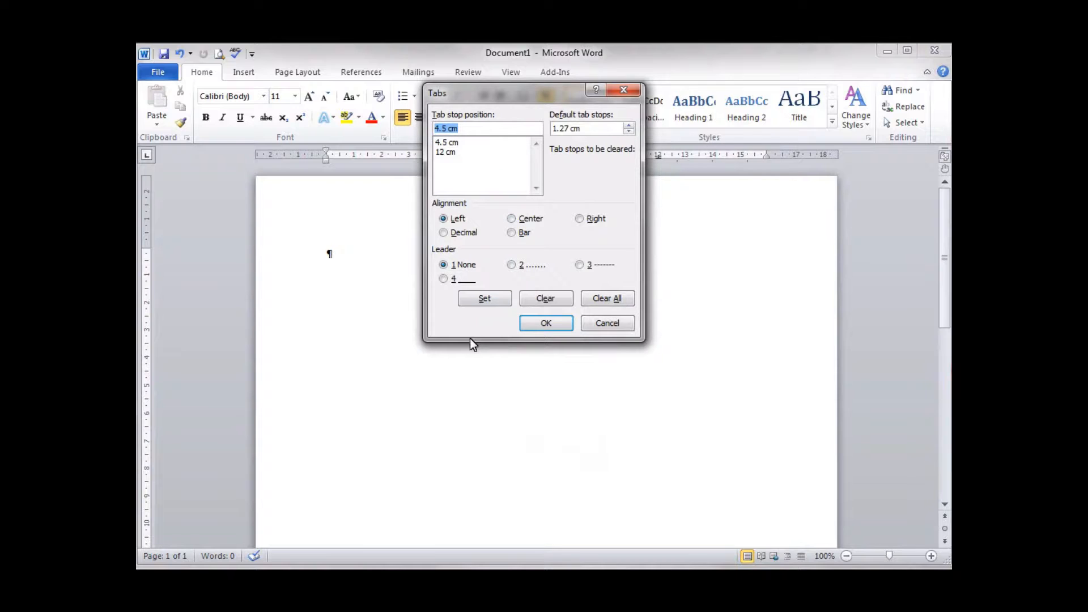
click(605, 299)
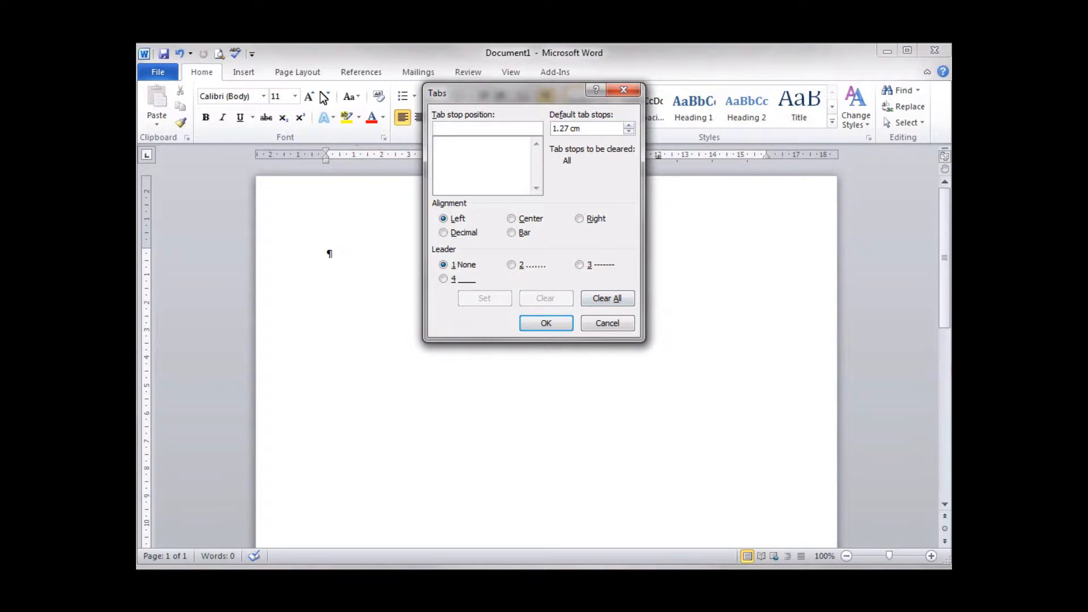
text(.5)
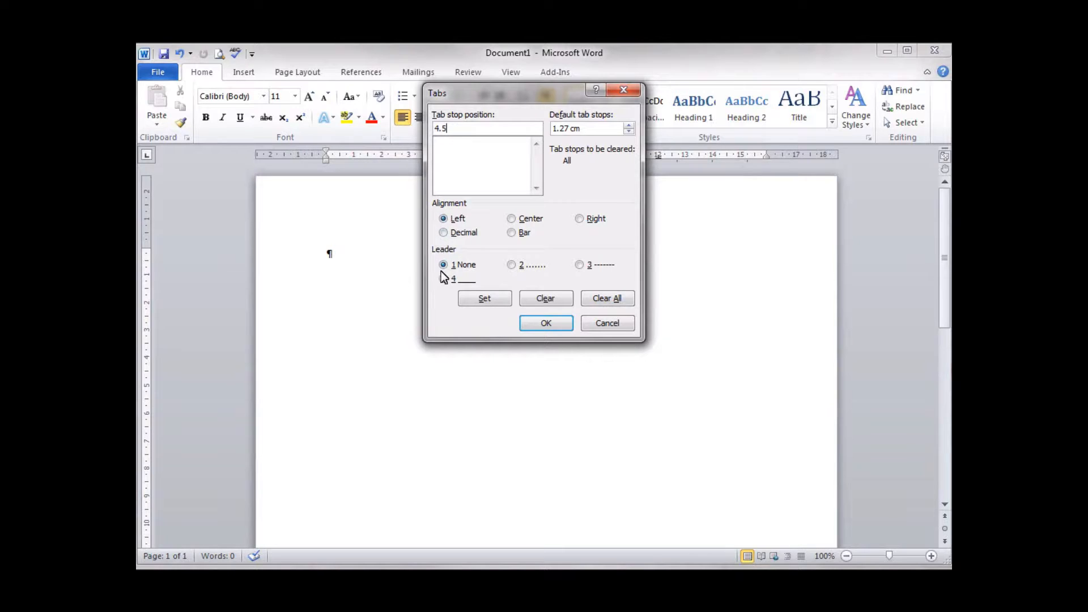
click(487, 303)
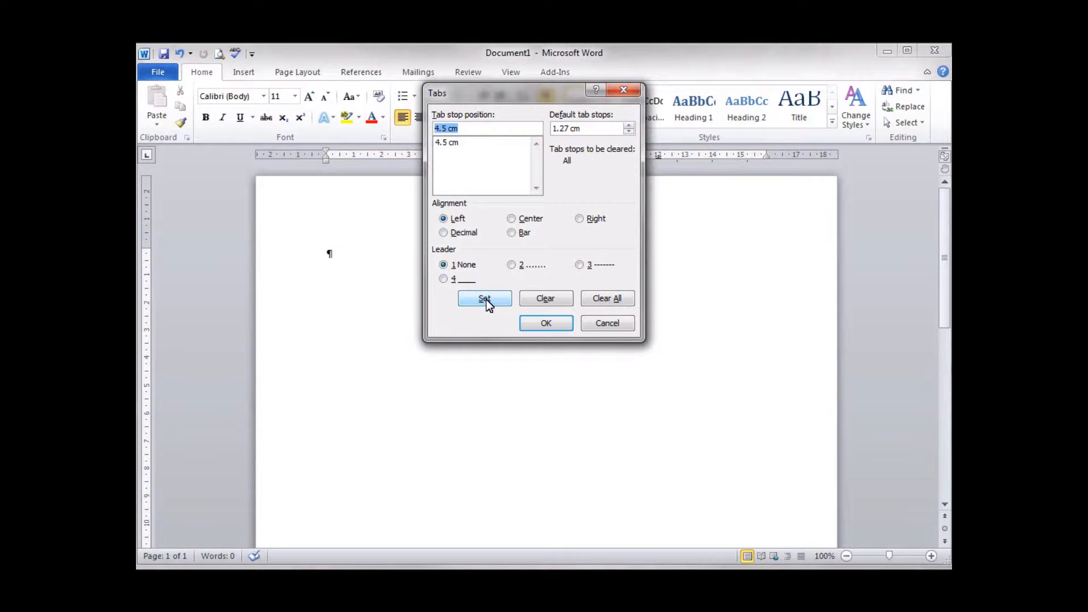
Step: Add left-aligned tab stops at 7.5 cm and 8.5 cm and apply the tab settings
text(7.5)
click(485, 299)
text(8.5)
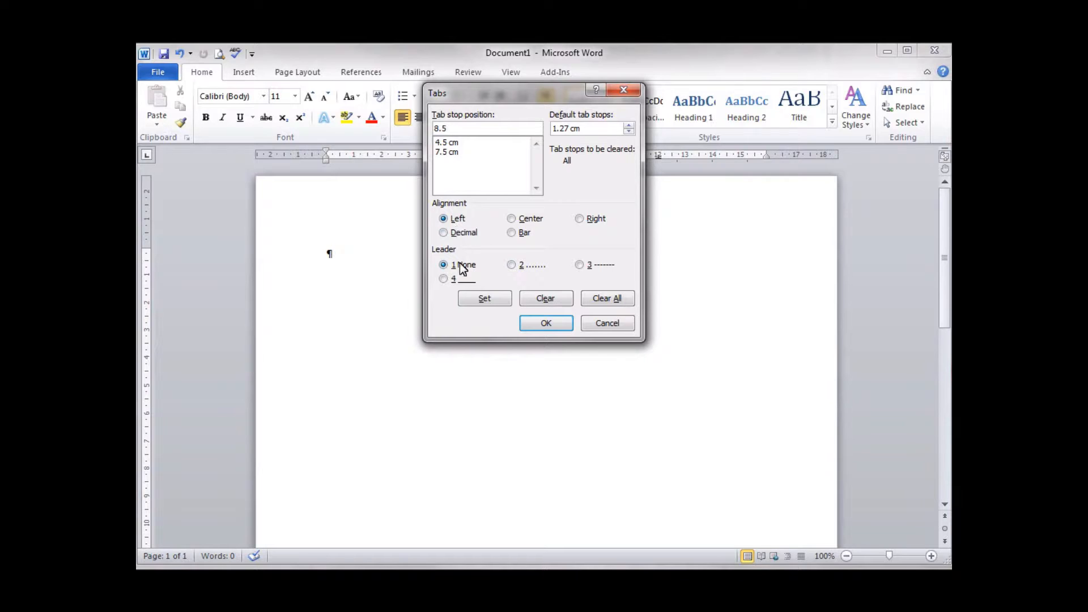
click(471, 300)
click(547, 318)
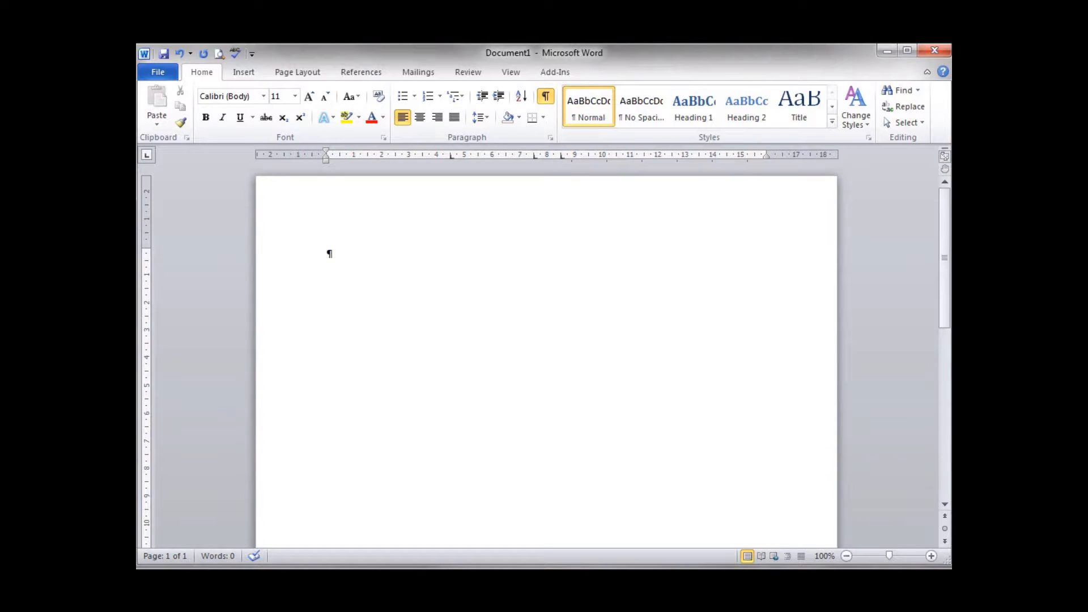
Step: Enter the title "Assignment List" followed by a new paragraph, correcting the spelling of "Assignment"
text(Assingment List)
key(Return)
right_click(346, 253)
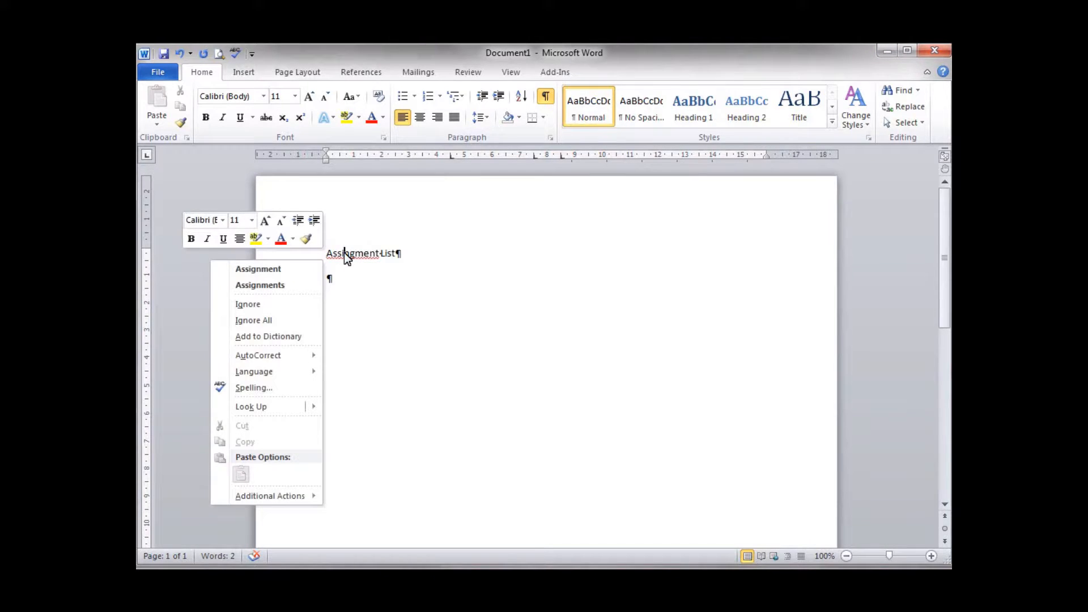
click(294, 269)
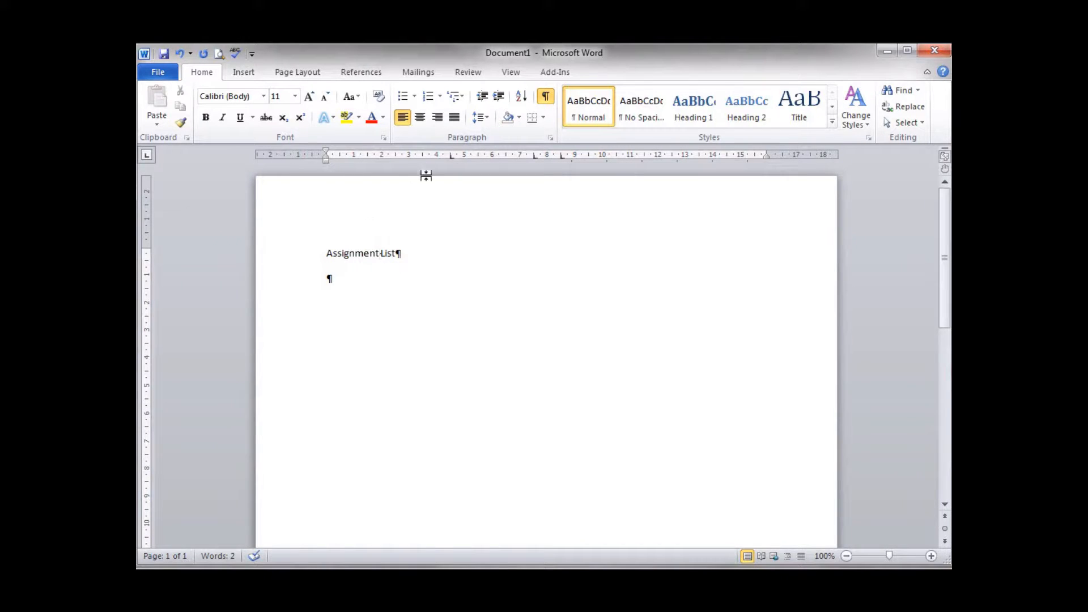
Step: Center the title line and change its text to uppercase
click(420, 117)
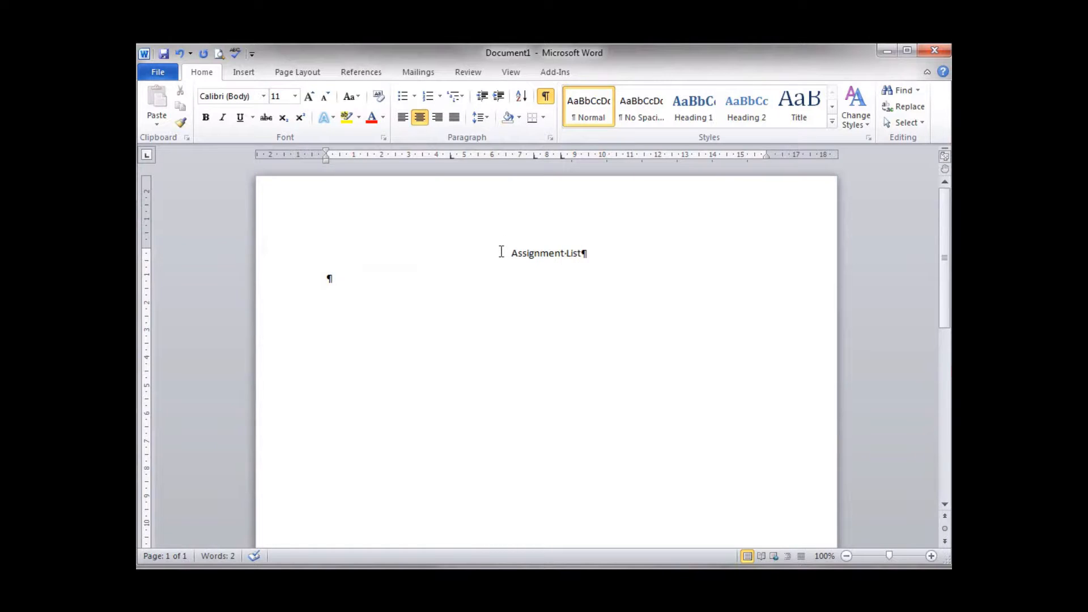
drag(507, 253, 576, 254)
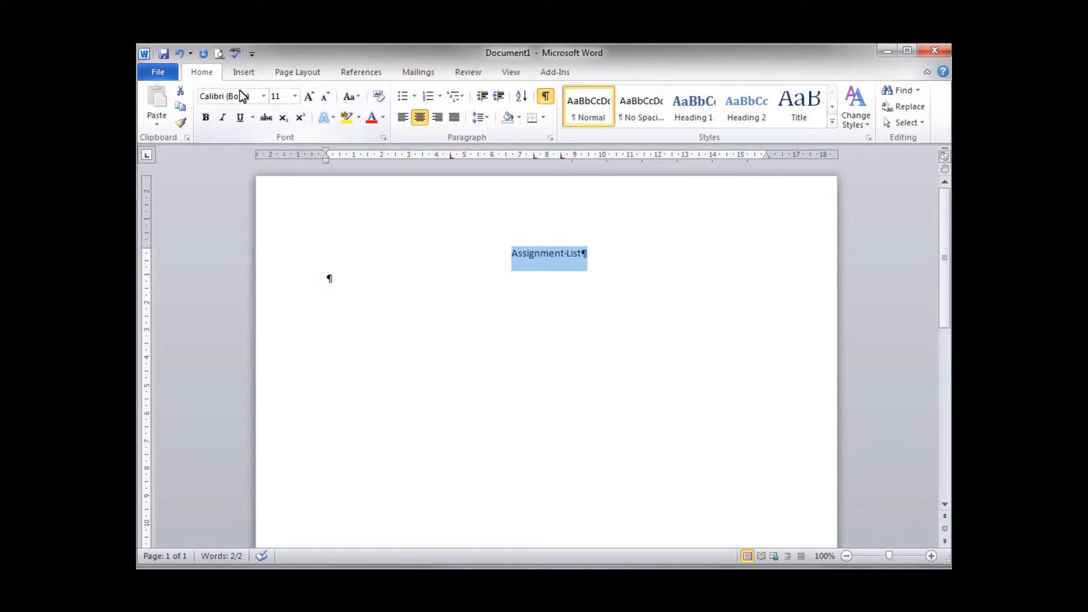
click(359, 97)
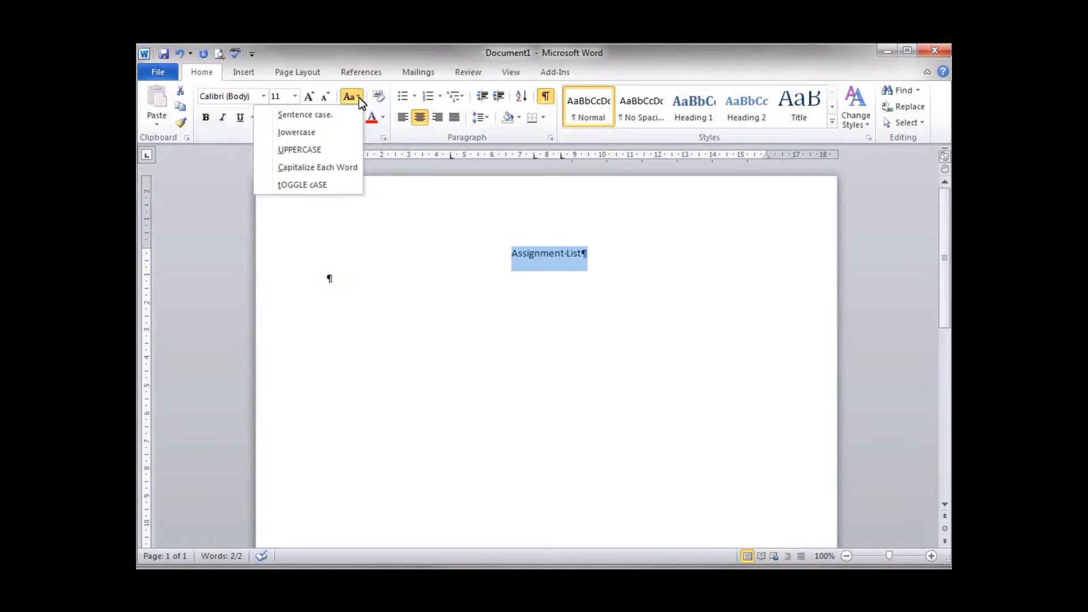
click(314, 149)
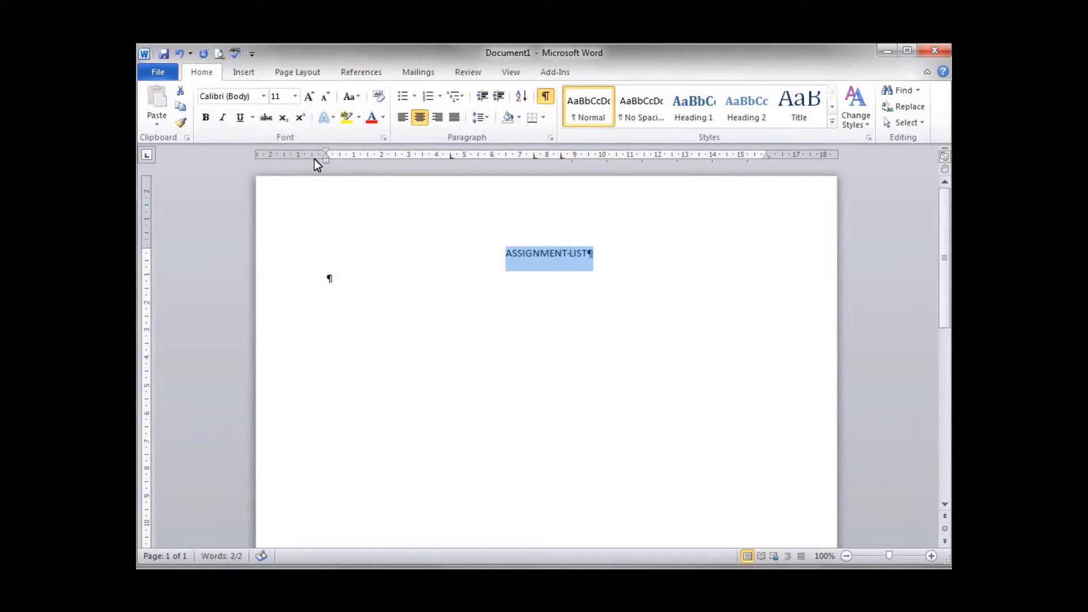
click(391, 289)
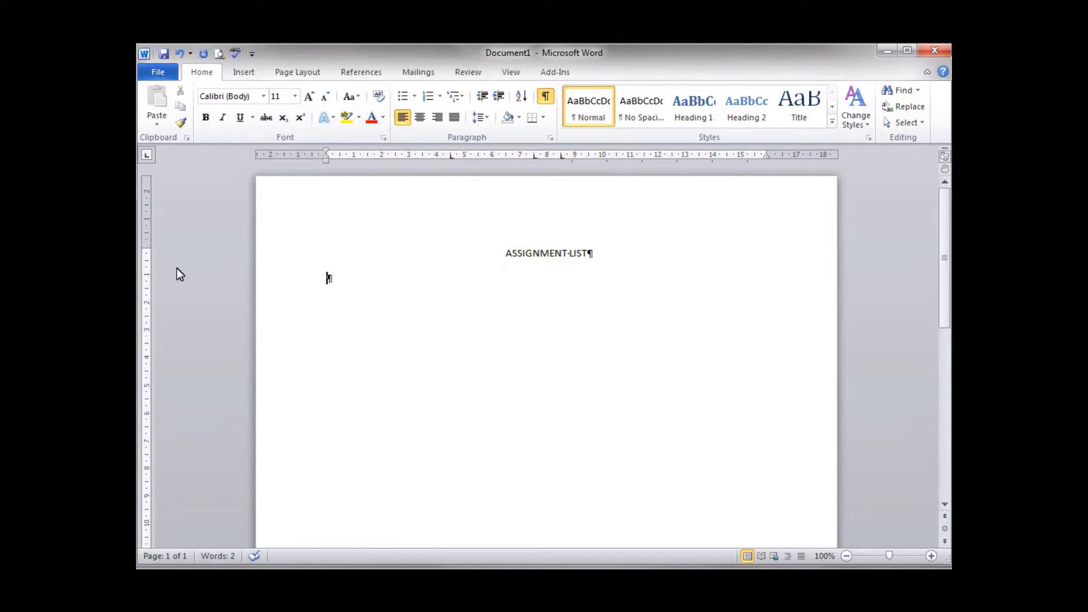
Step: Enter the tab-aligned memo line "To", ":" and "All Employees" below the title, followed by a new paragraph
click(451, 154)
key(Tab)
text(To)
key(Tab)
text(:)
key(Tab)
text(All )
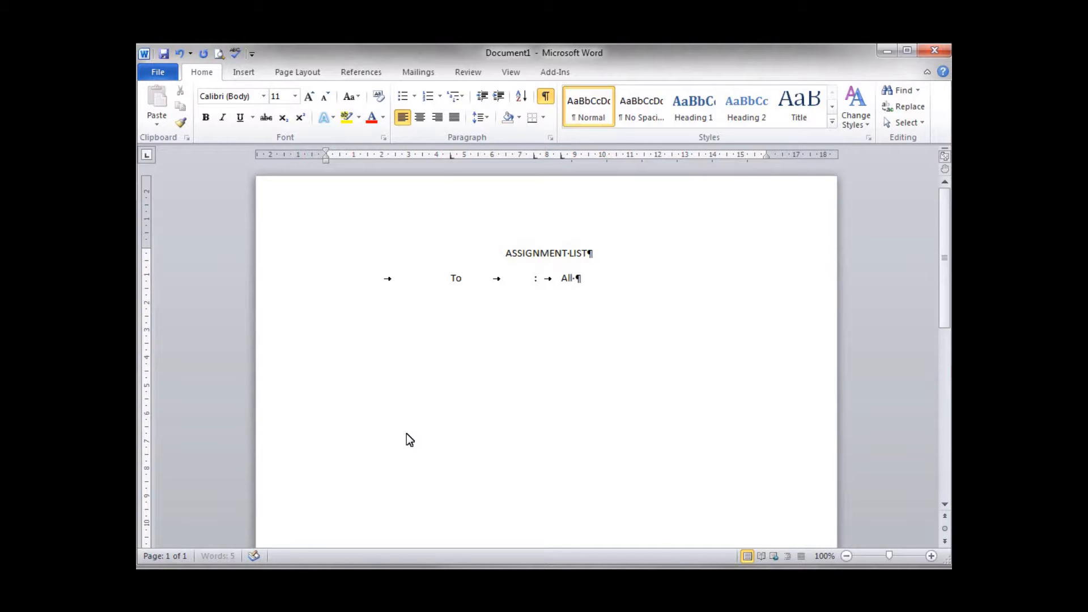
text(Employees)
key(Return)
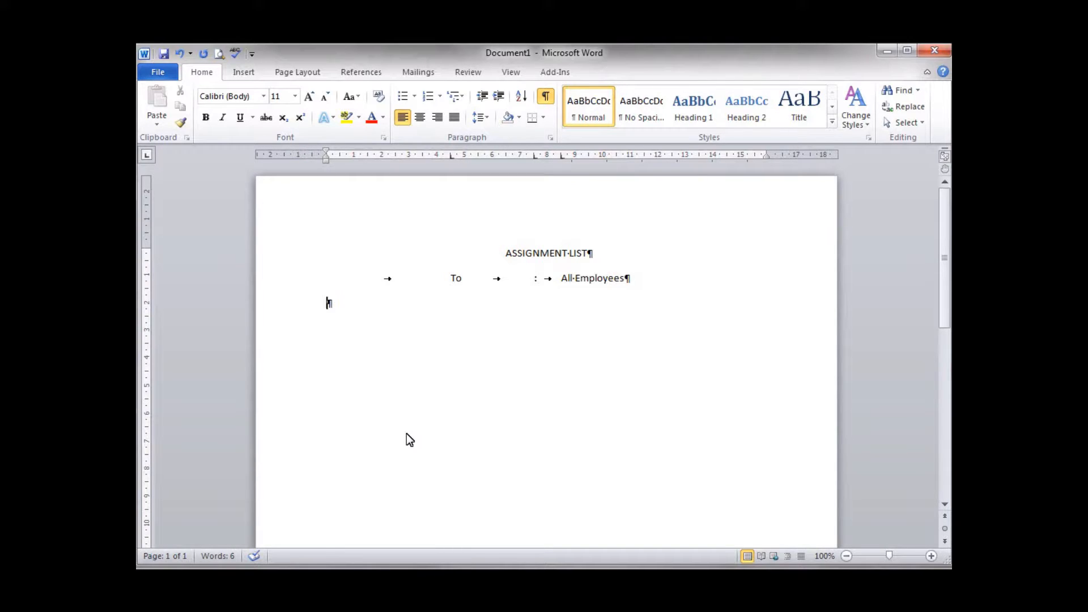
Step: Enter the tab-aligned memo line "From", ":" and the sender's full name, followed by a tab
key(Tab)
text(From)
key(Tab)
text(:)
key(Tab)
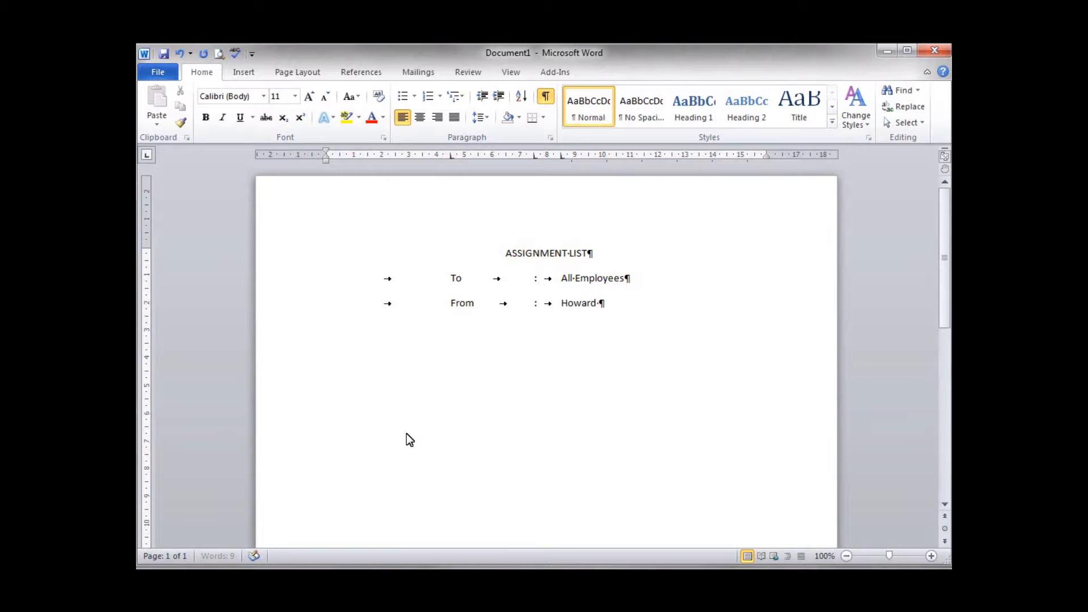
key(Tab)
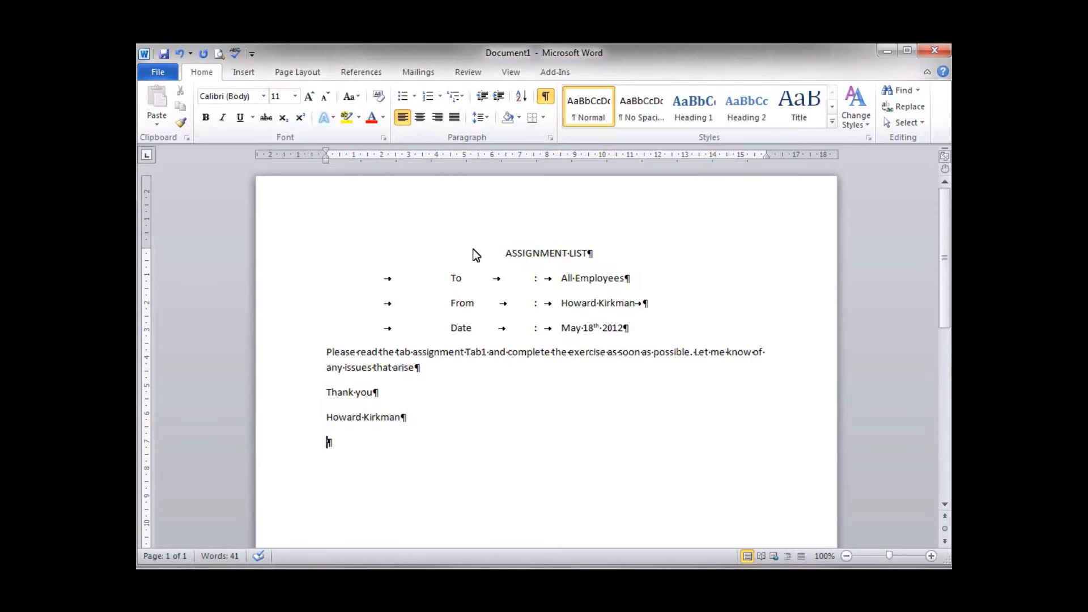
Step: Insert a page break in the empty paragraph below the memo's signature line
click(549, 254)
click(418, 279)
click(458, 419)
key(Down)
key(ctrl+Return)
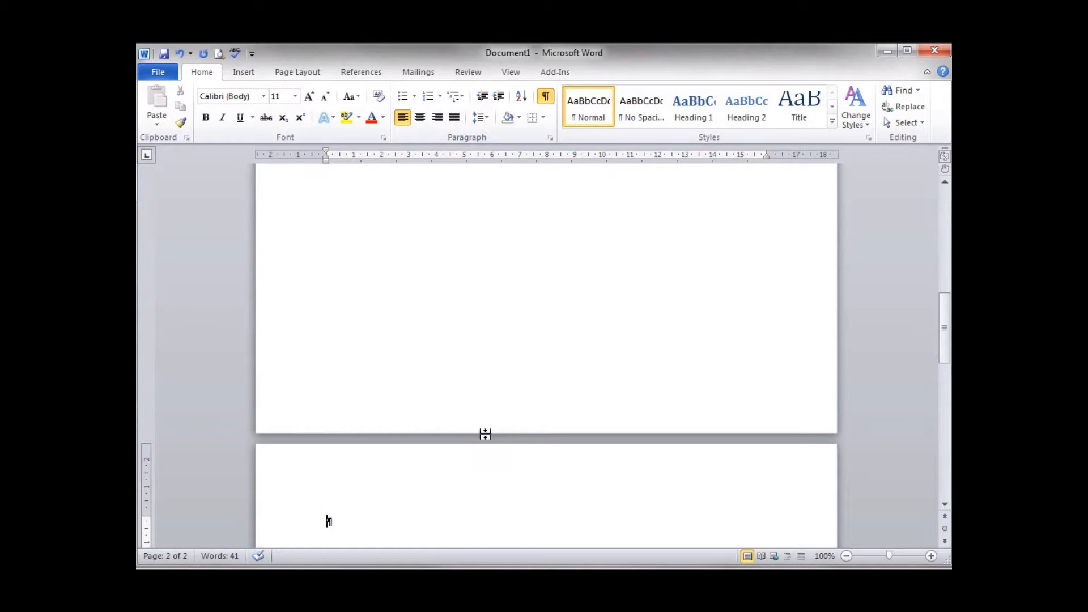
scroll(517, 376, down, 8)
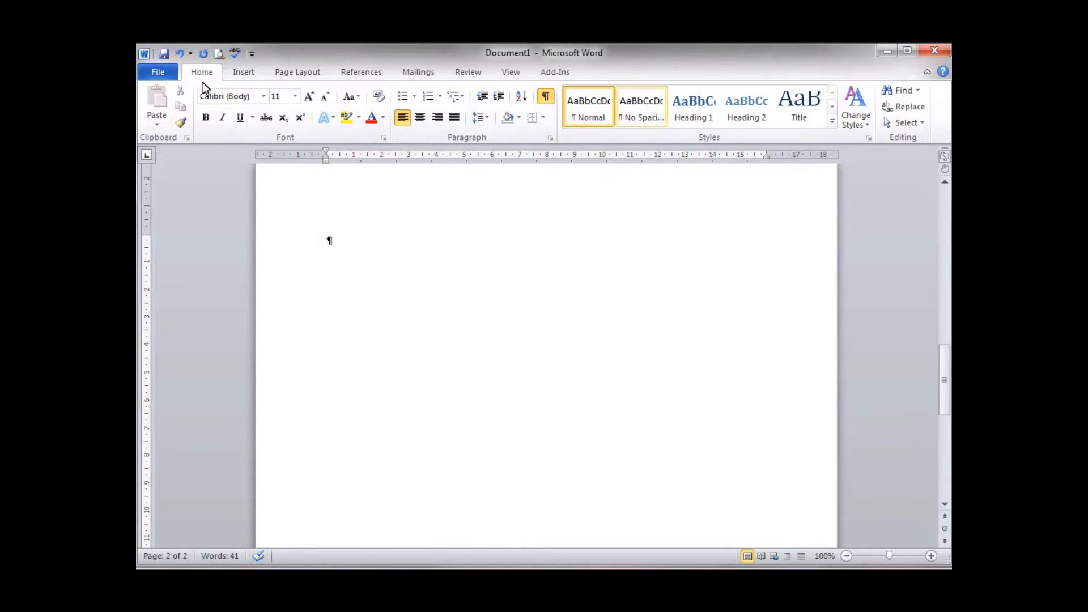
Step: Set left-aligned tab stops without a leader at 3 cm and 7 cm for the new page's paragraph
click(550, 137)
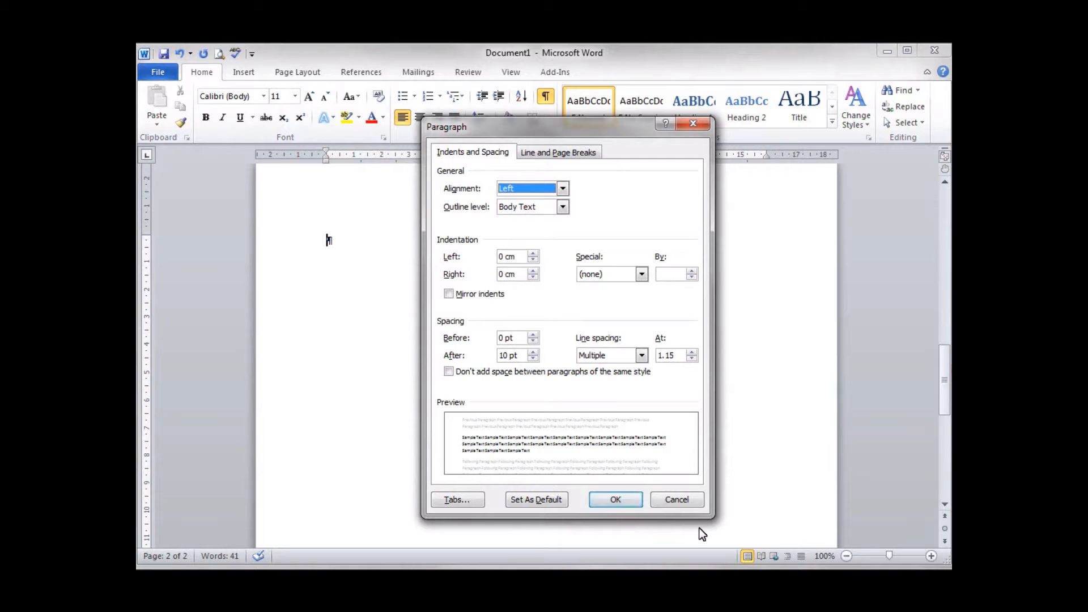
click(461, 500)
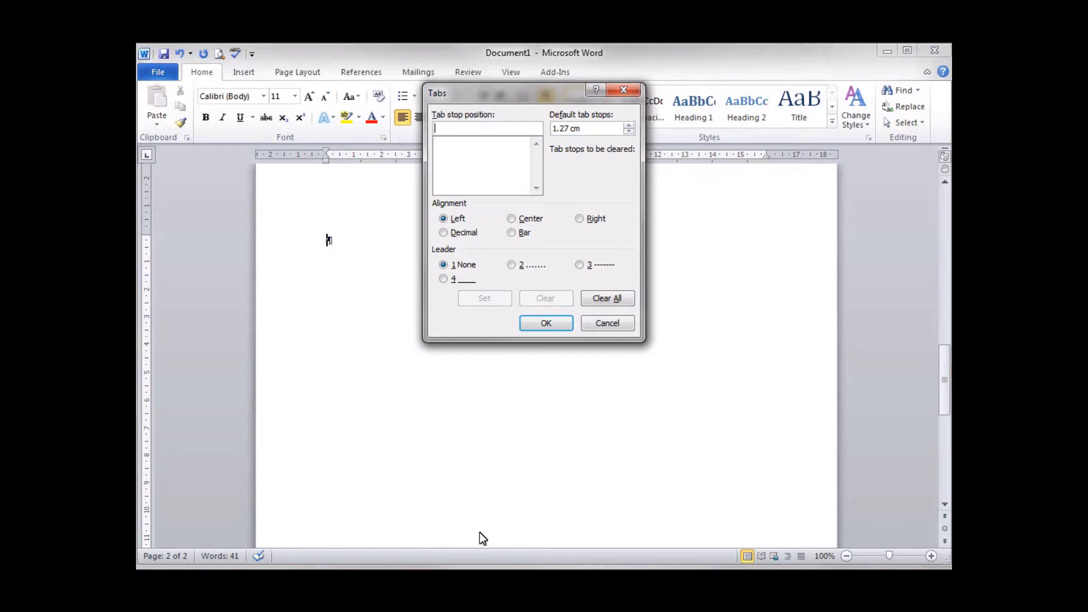
text(3)
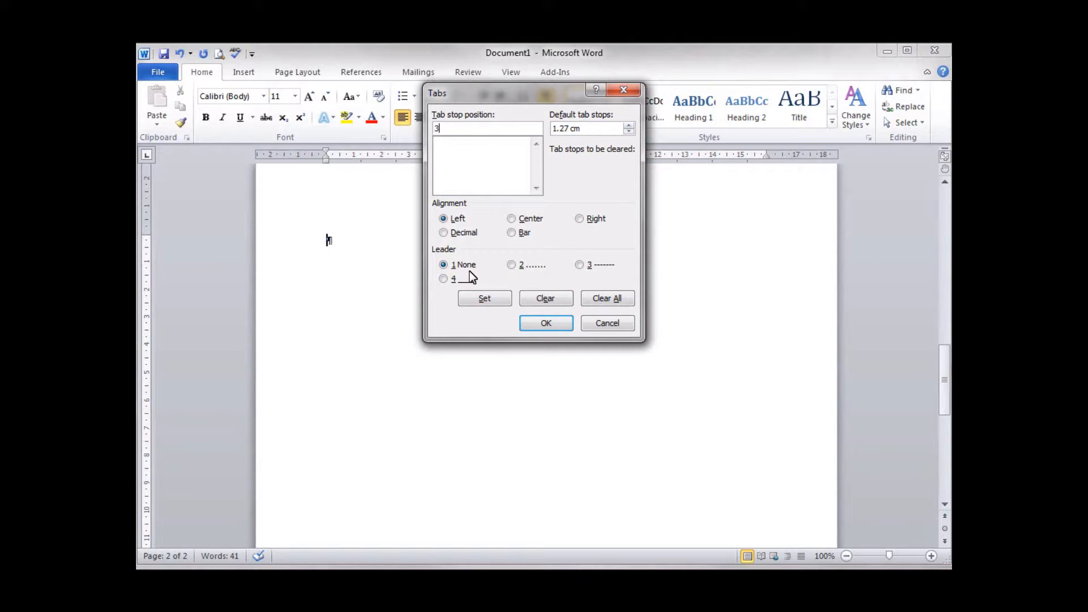
click(492, 301)
text(7)
click(481, 298)
Step: Add a center-aligned tab stop at 12 cm and apply the tab settings
text(12)
click(512, 221)
click(486, 299)
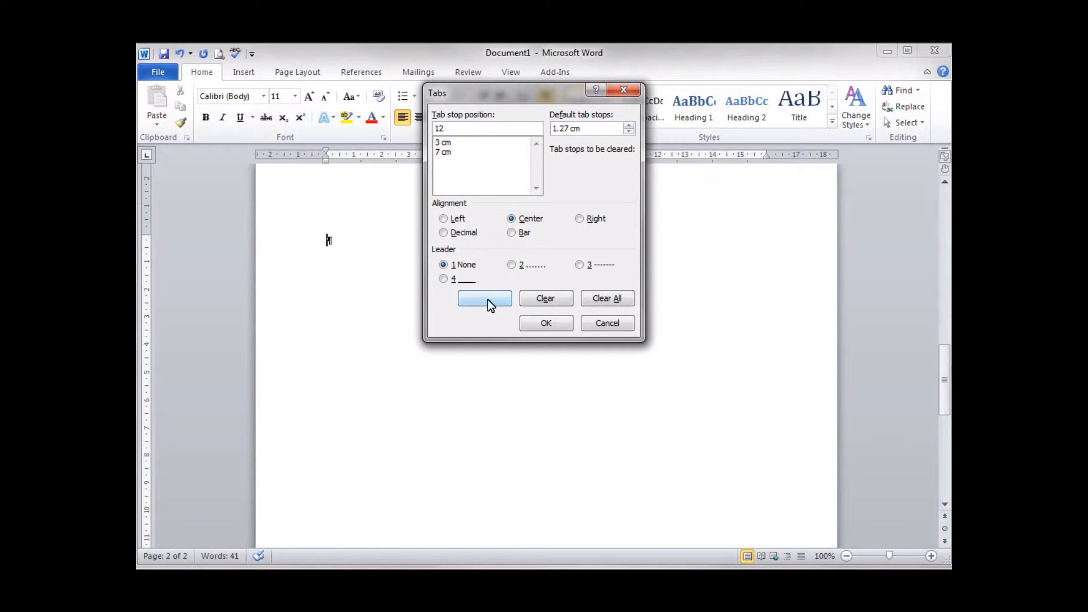
click(546, 323)
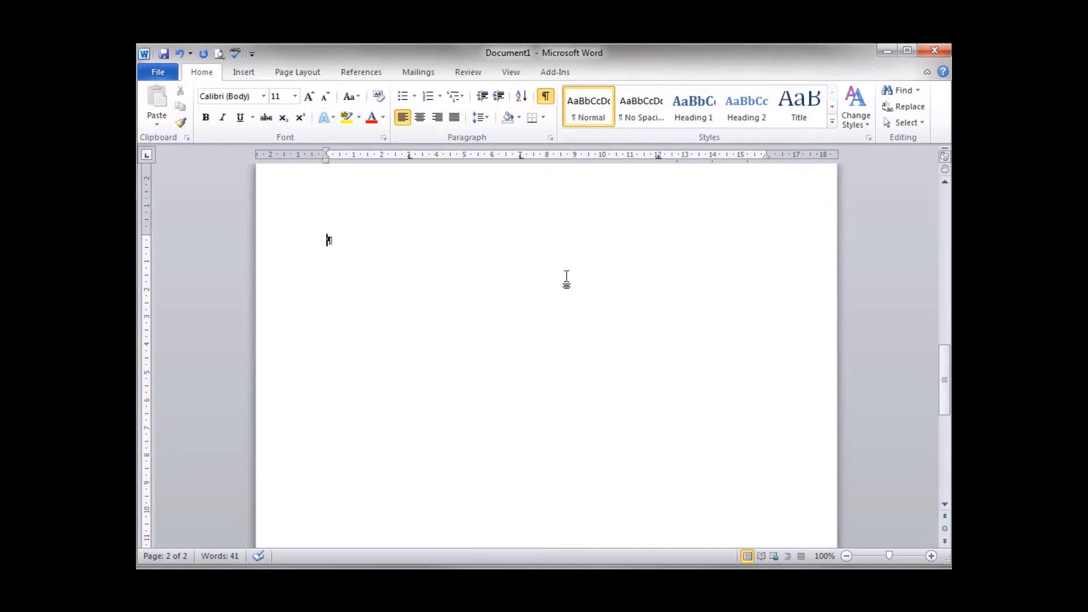
Step: Enter the centered title "May Sales" and start a left-aligned paragraph below it
text(May Sales)
click(424, 117)
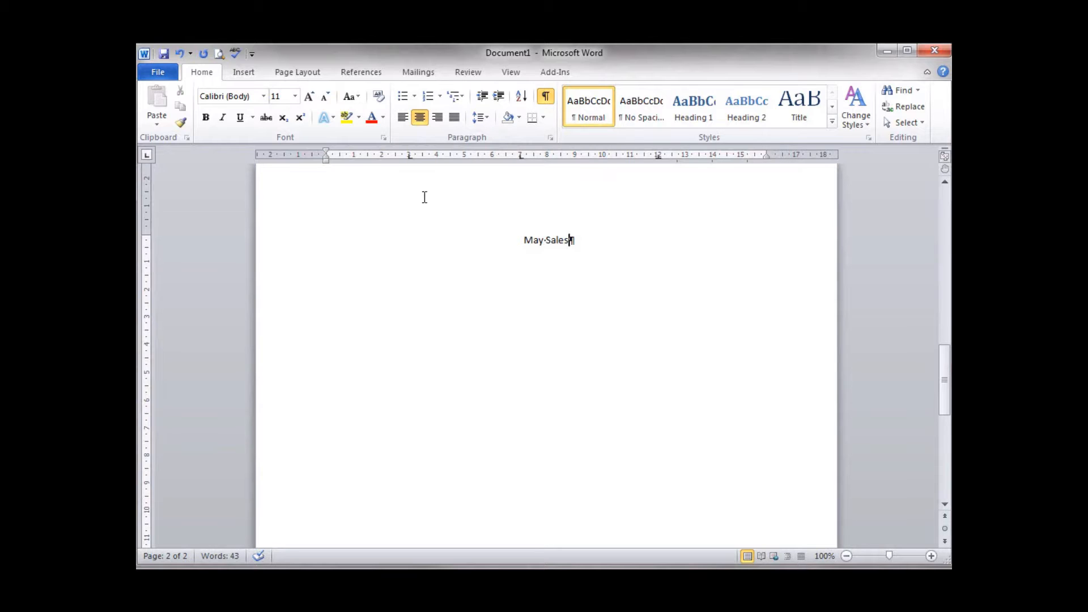
key(Return)
click(402, 119)
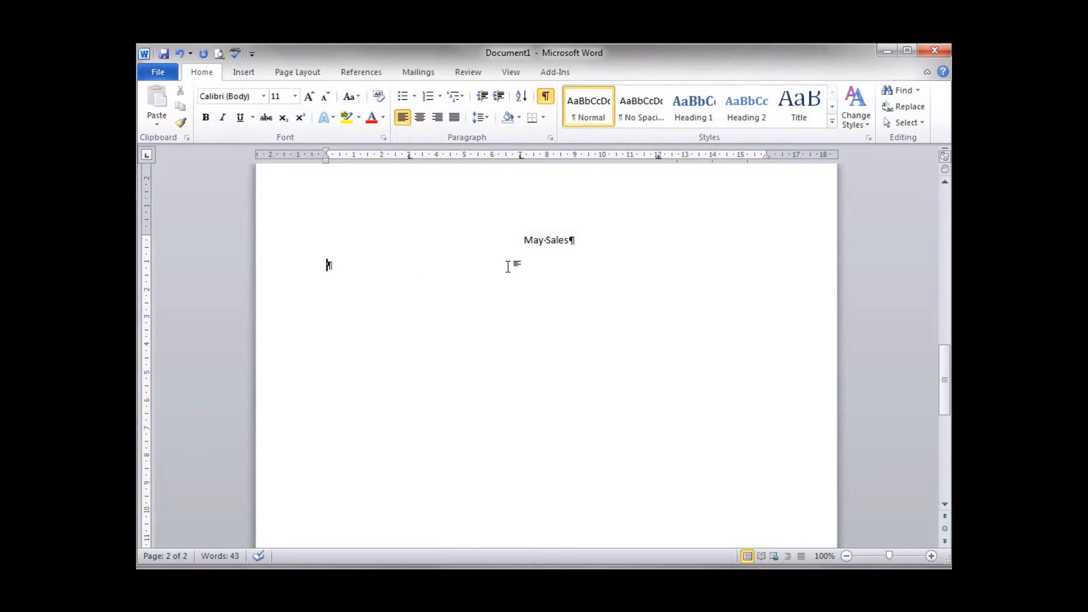
Step: Make the "May Sales" title bold and return to the empty paragraph below it
click(520, 239)
drag(519, 238, 573, 240)
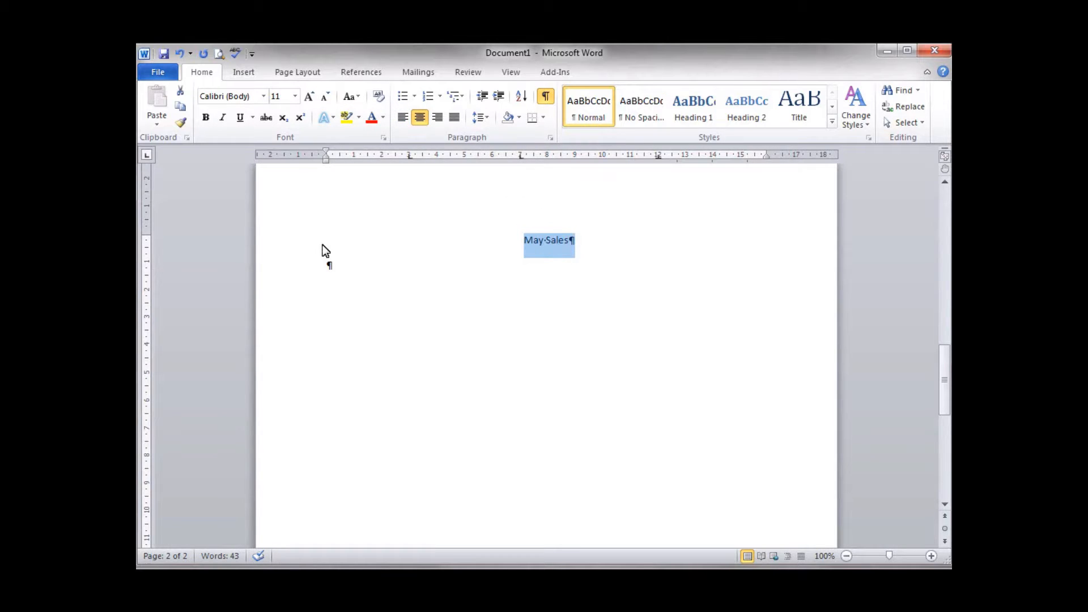
click(206, 118)
click(380, 267)
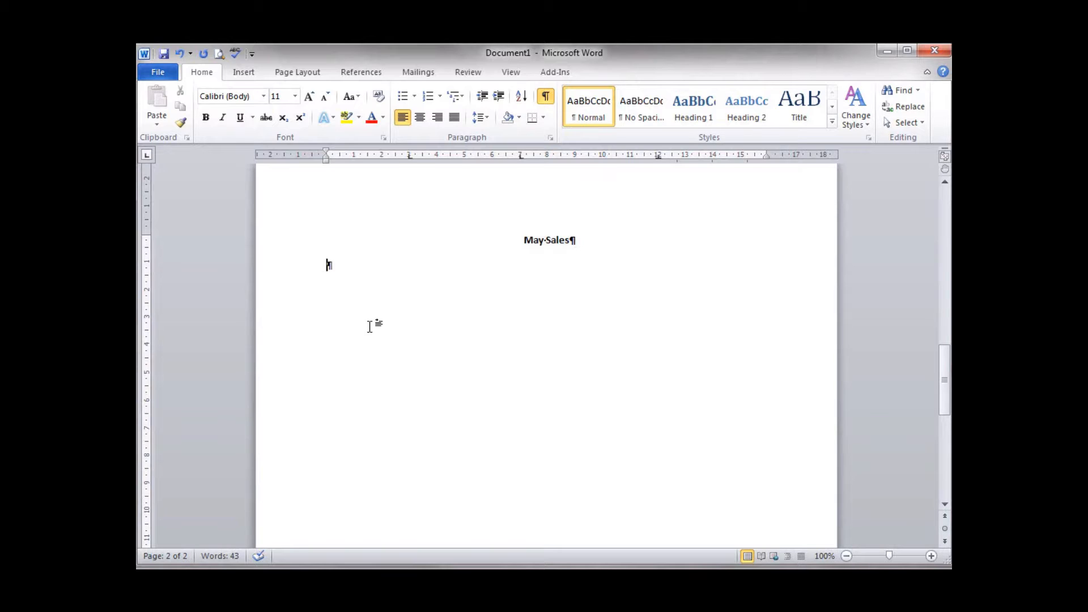
Step: Enter the tab-separated column headings "Item", "Code" and "Quantity", beginning the line with a tab
text(Item)
key(BackSpace)
key(BackSpace)
key(BackSpace)
key(BackSpace)
key(Tab)
text(Item)
key(Tab)
text(Code)
key(Tab)
text(Quantity)
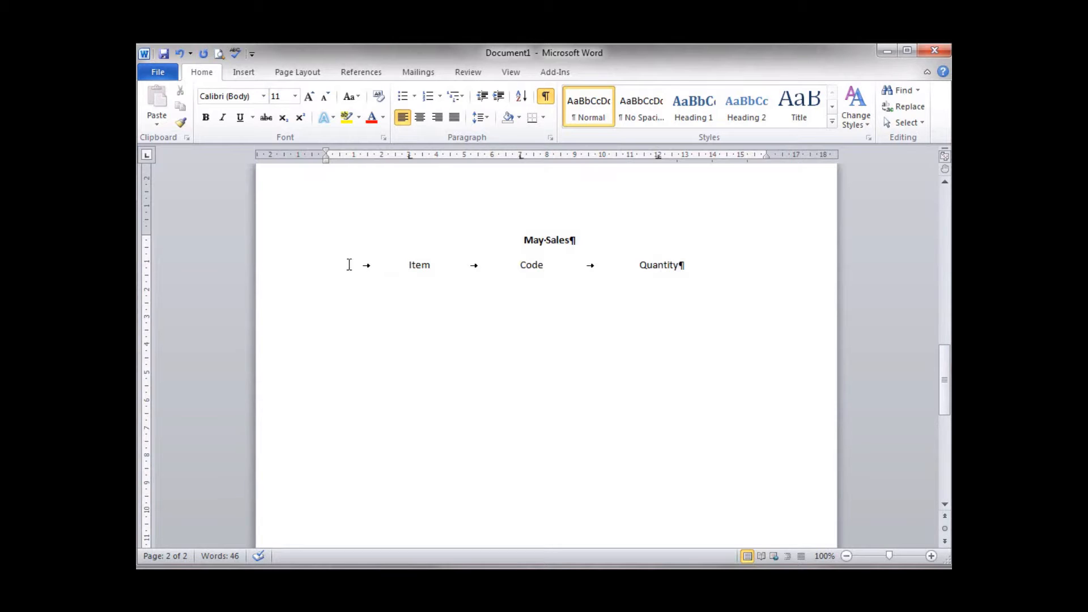
Step: Make the column heading line bold and change its text to uppercase
click(288, 270)
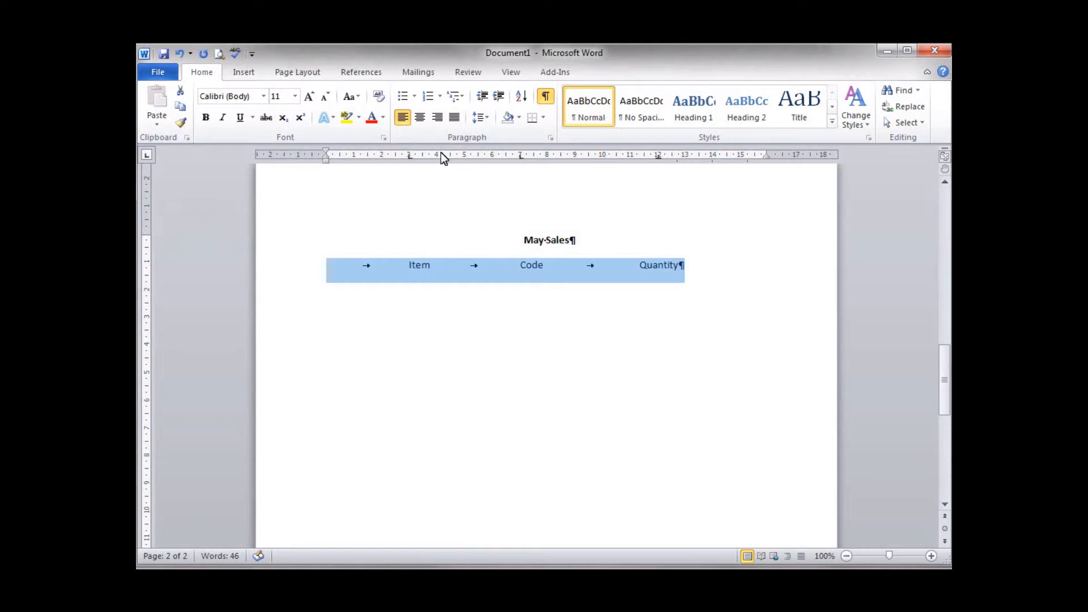
click(203, 117)
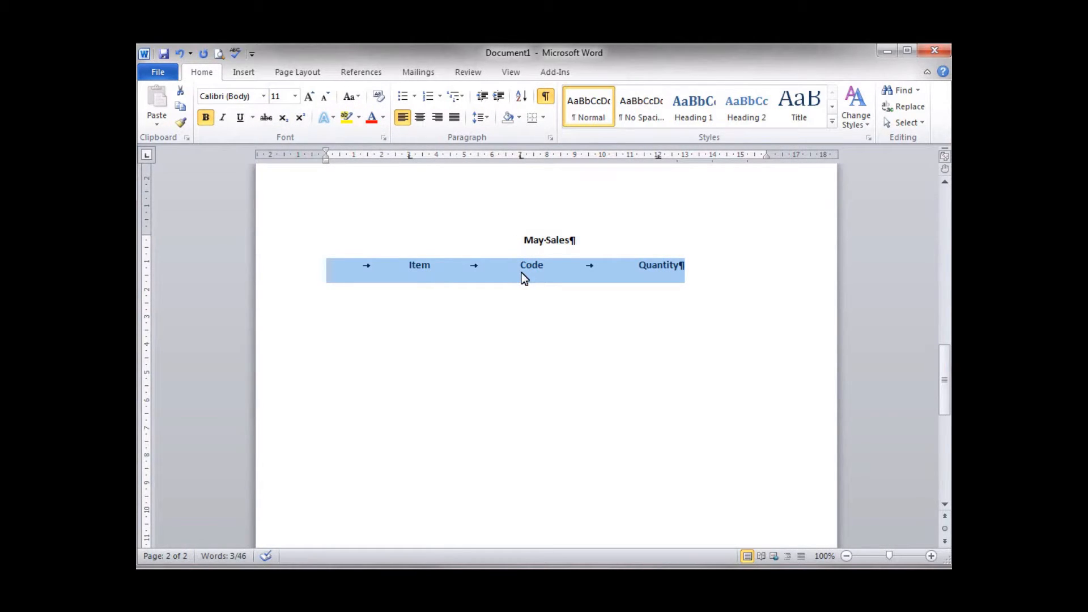
click(358, 98)
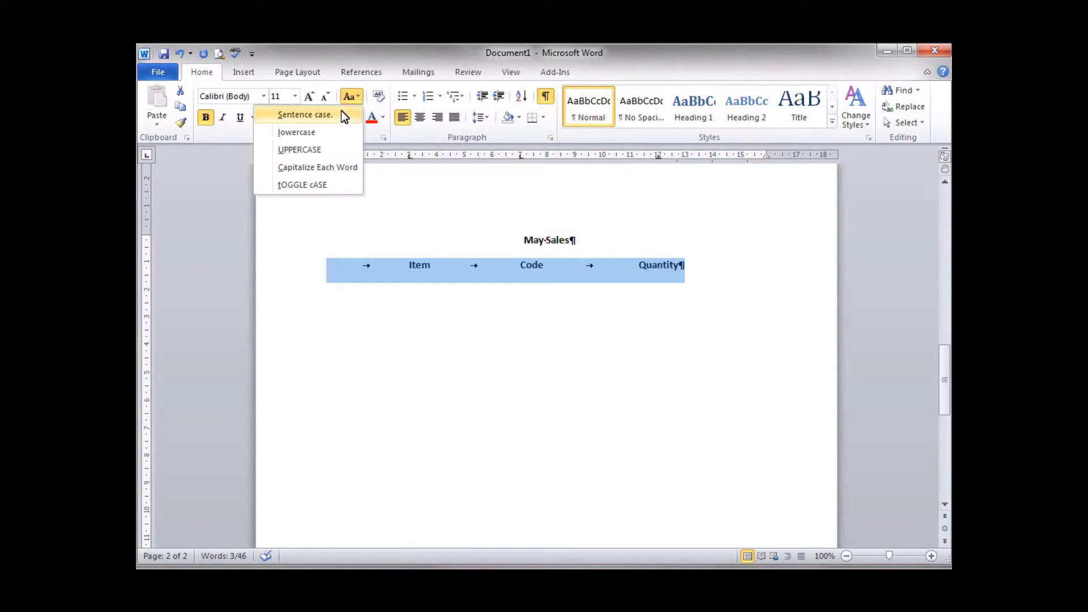
click(299, 149)
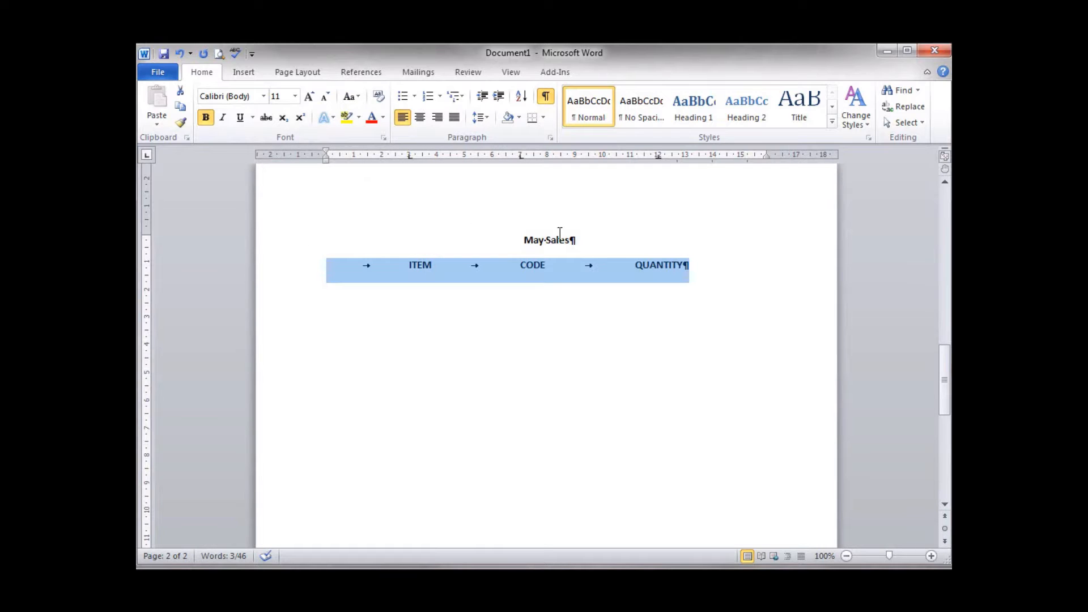
Step: Change the "May Sales" title to uppercase
click(335, 242)
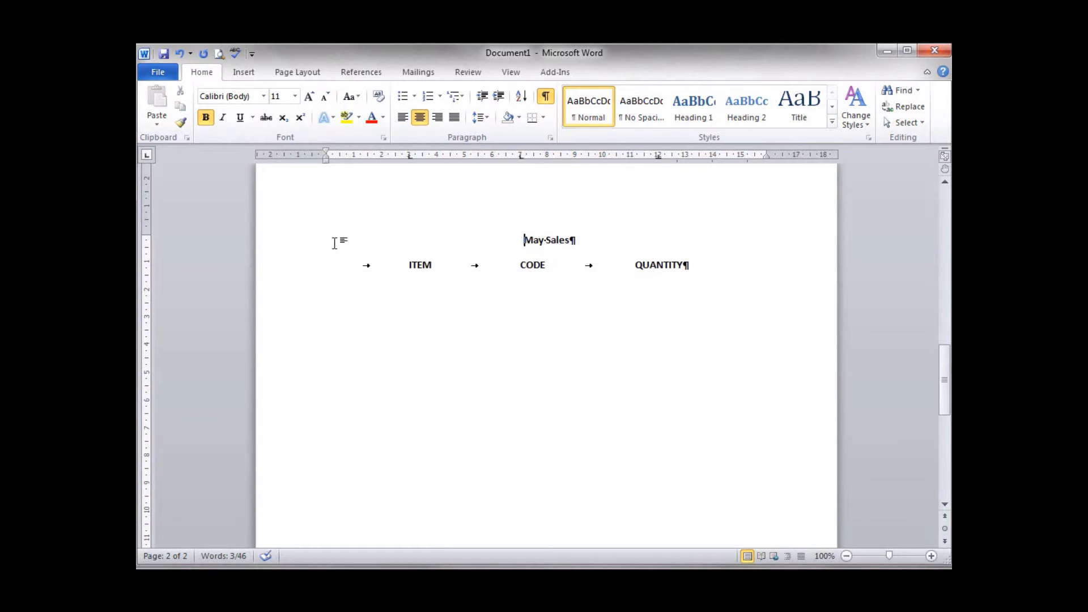
click(303, 248)
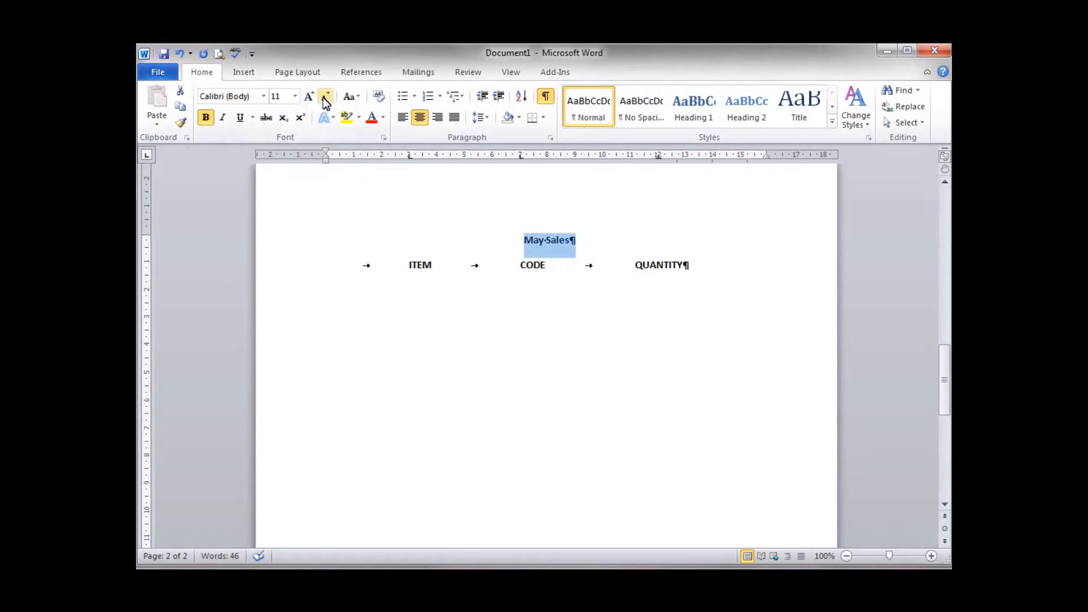
click(356, 99)
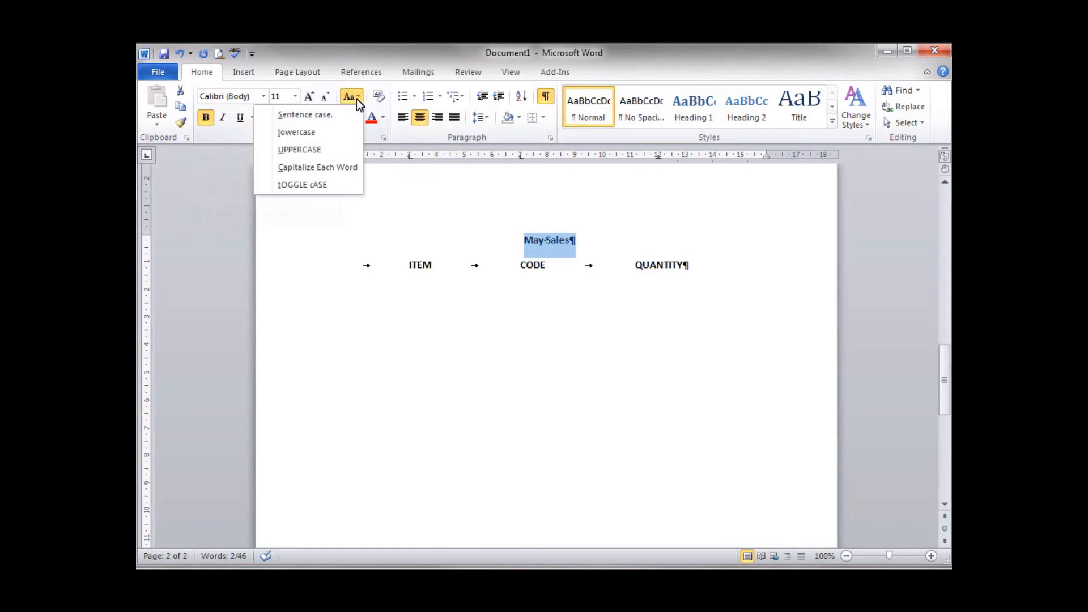
click(331, 147)
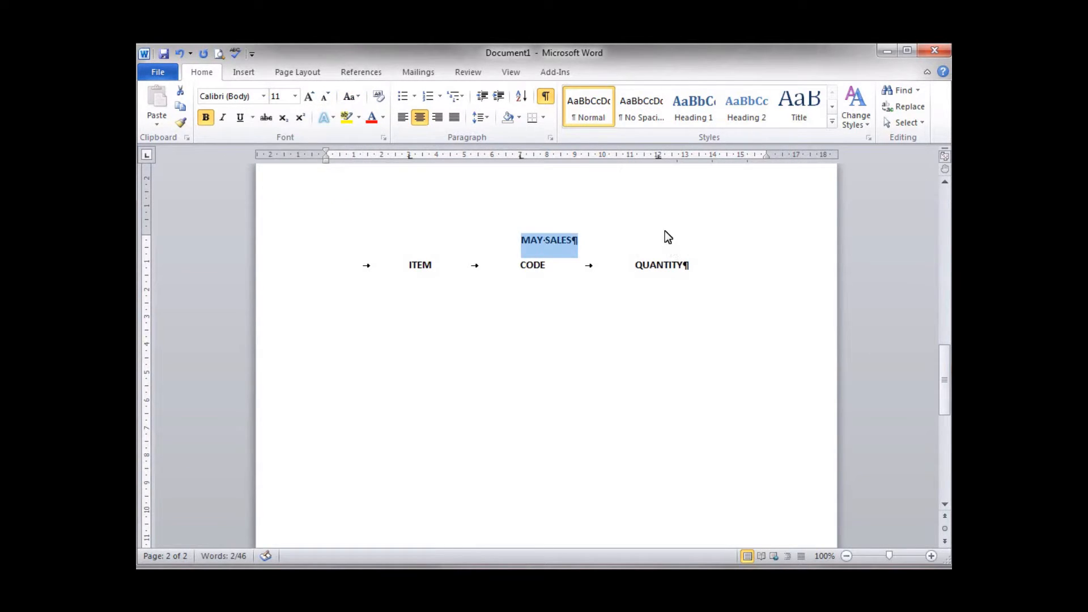
Step: Start a new paragraph after the column headings with bold turned off and sentence case chosen
click(685, 264)
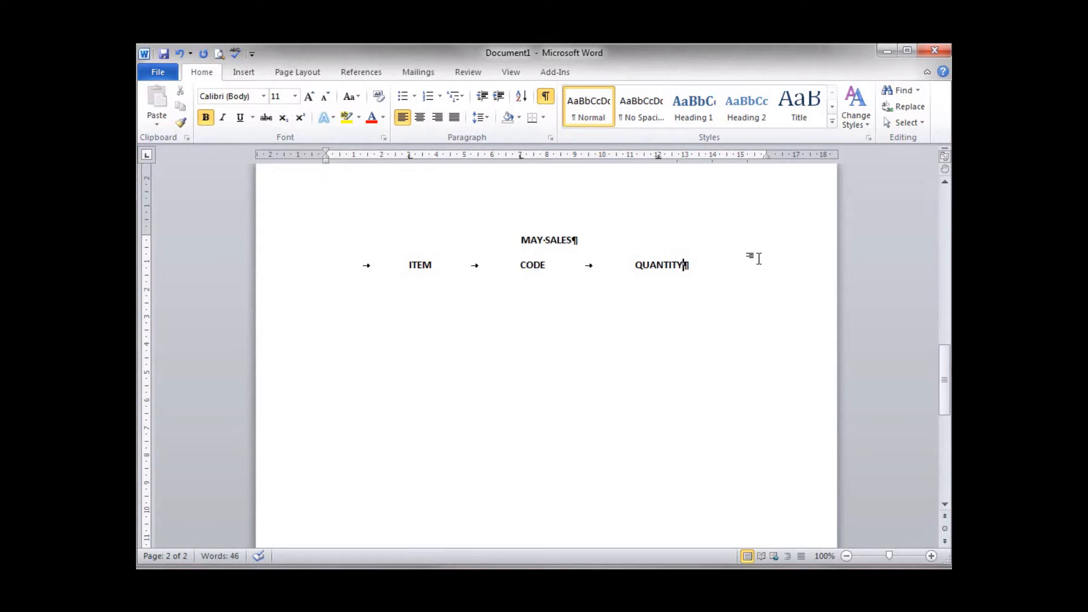
key(Return)
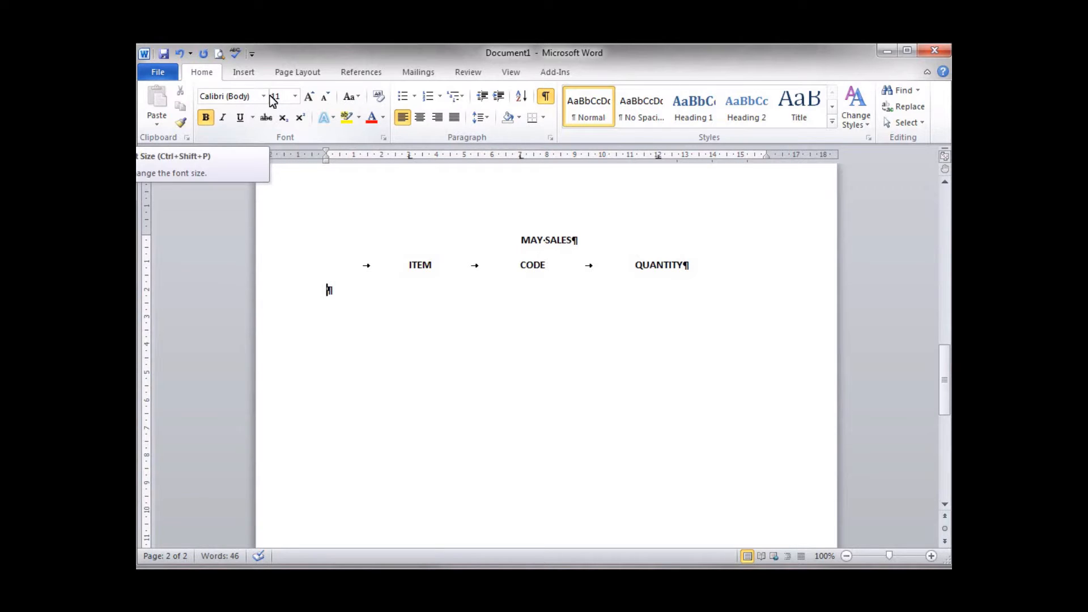
click(205, 117)
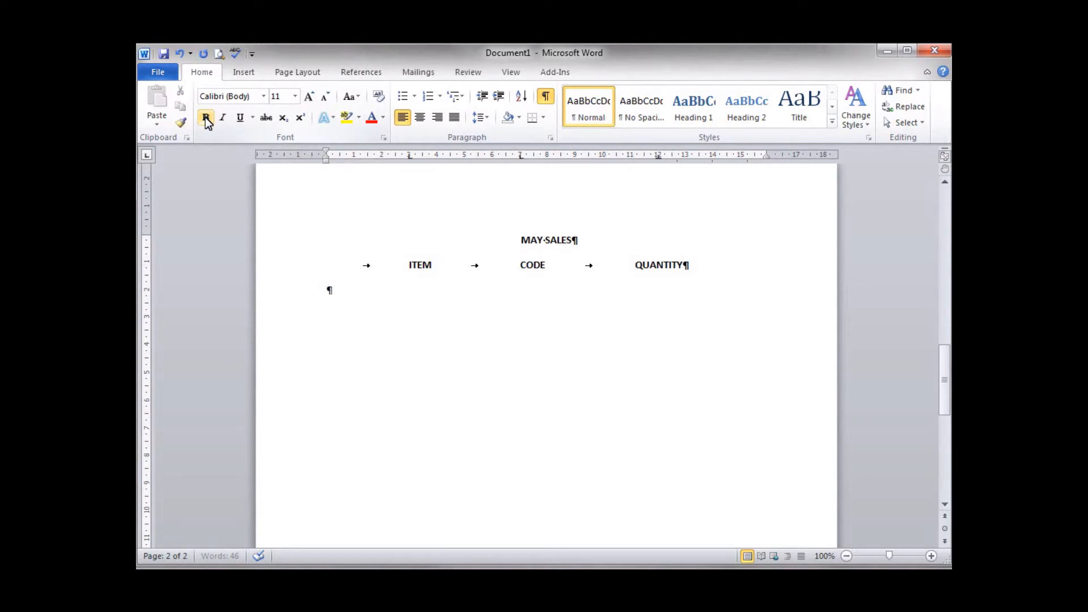
click(359, 97)
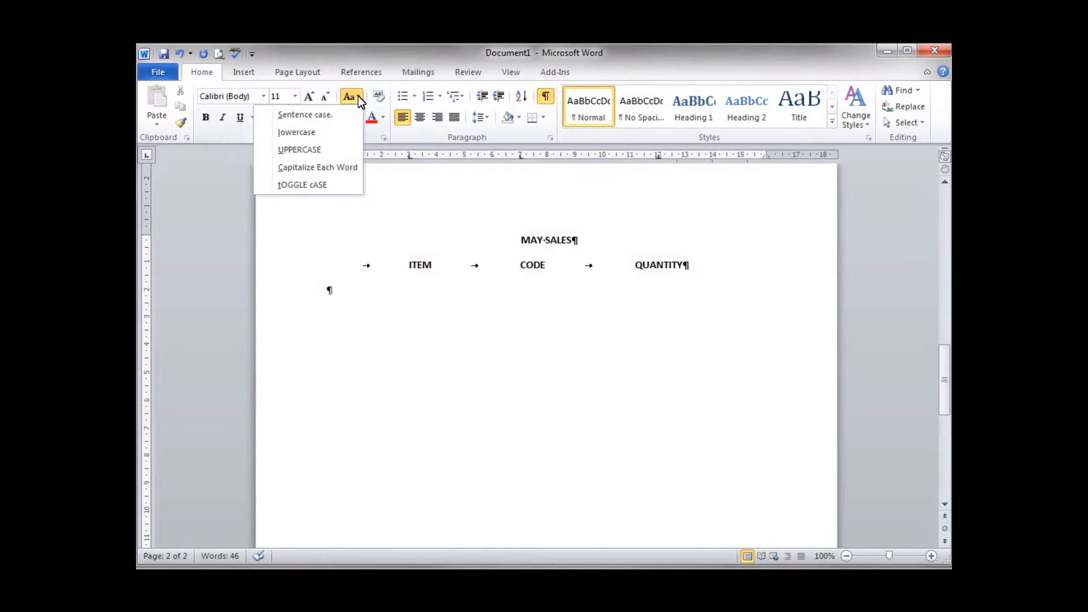
click(334, 116)
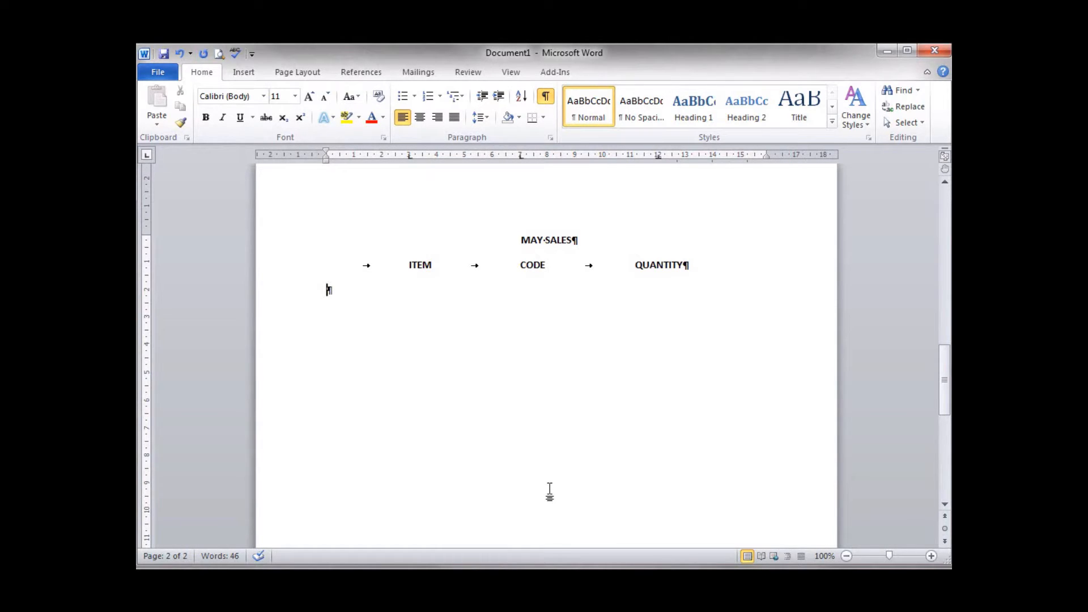
Step: Enter the first tab-aligned sales row with item "Laptop", code "P5329" and quantity "2"
key(Tab)
text(Laptop)
key(Tab)
text(P)
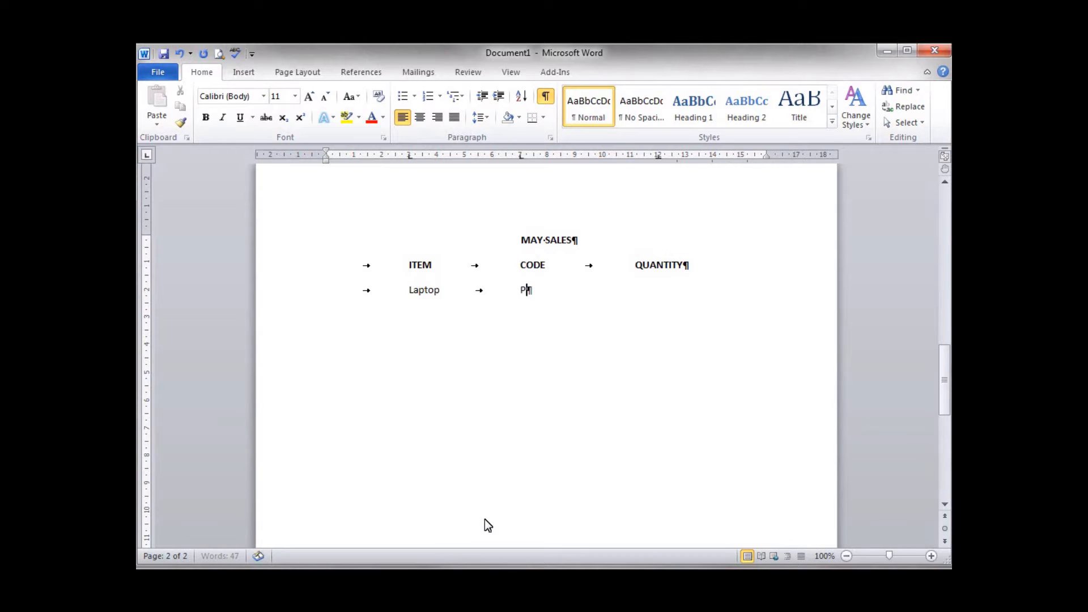
text(5329)
key(Tab)
text(2)
Step: Change the 12 cm tab stop of the Laptop row to right alignment and apply it
click(549, 138)
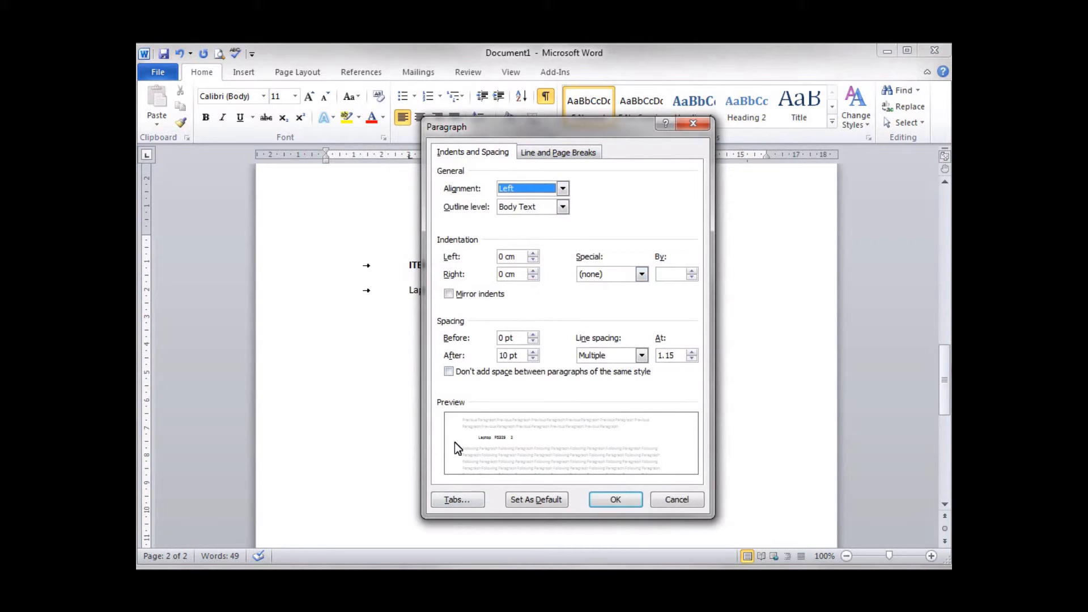
click(458, 501)
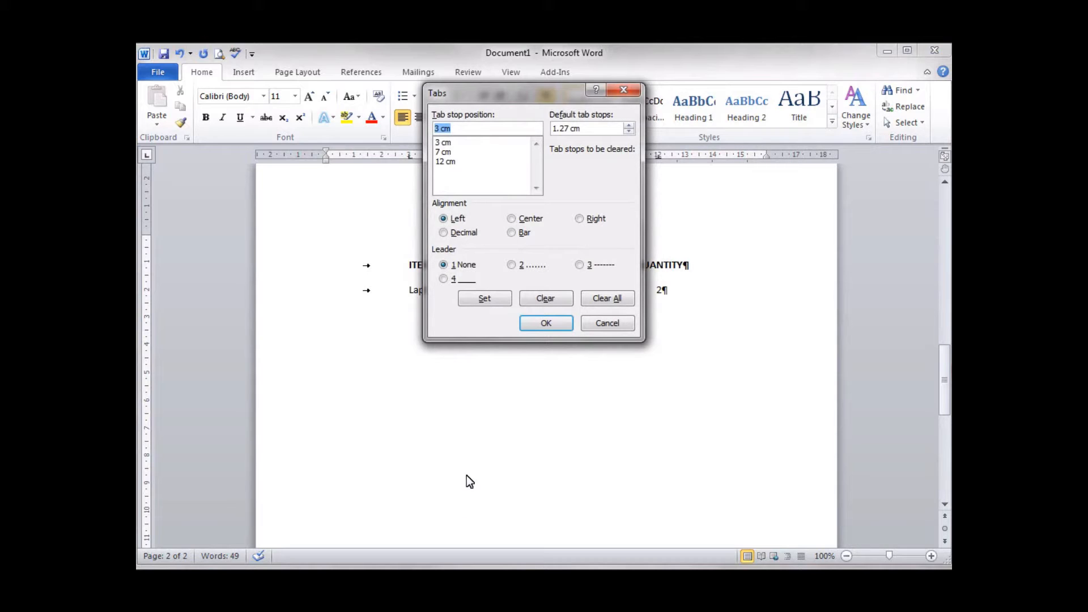
click(443, 162)
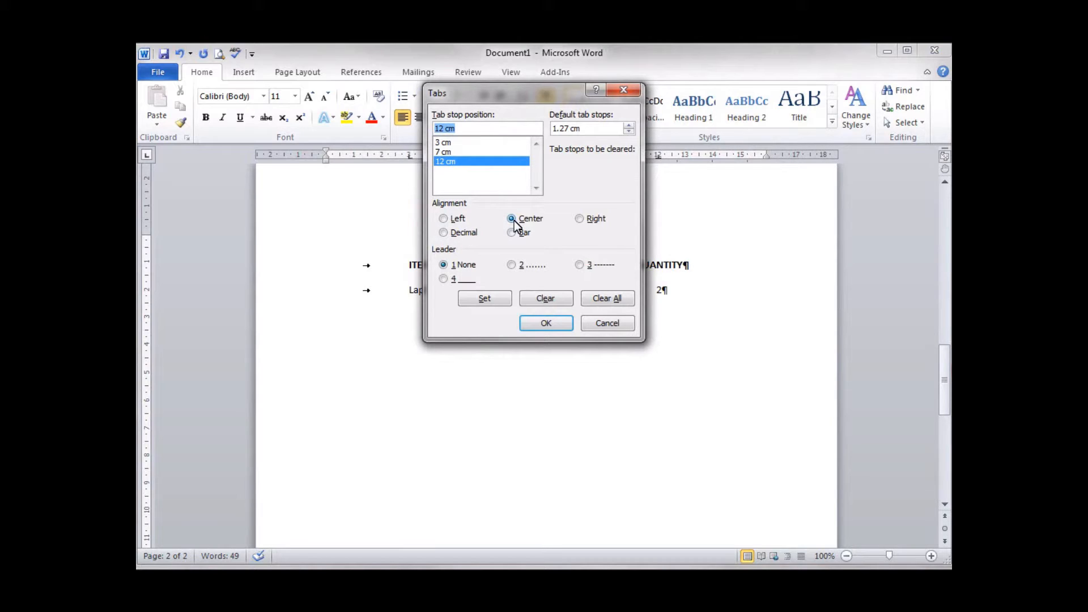
click(579, 219)
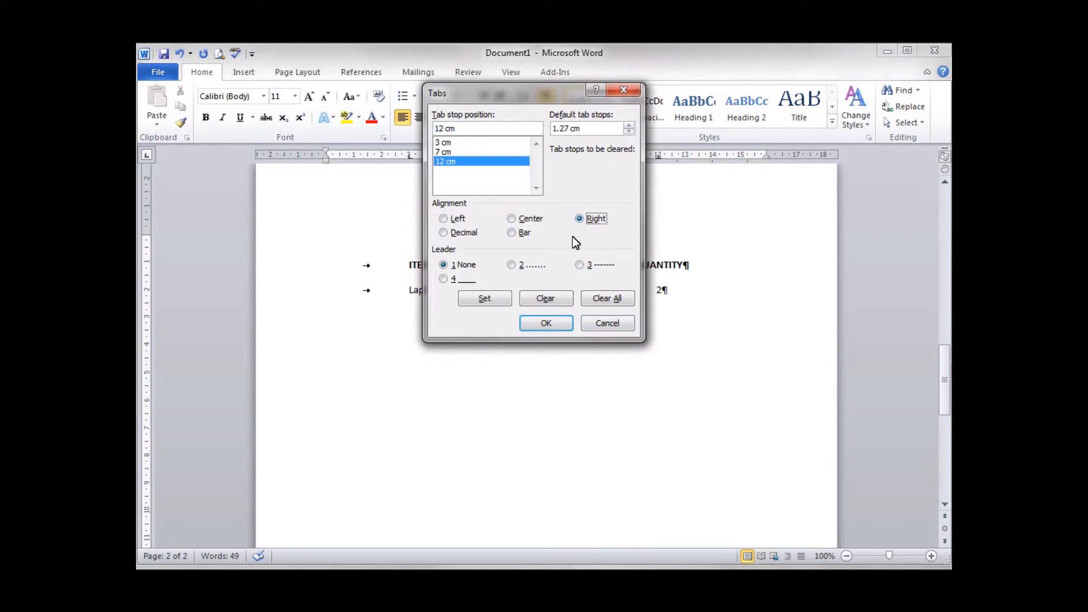
click(547, 323)
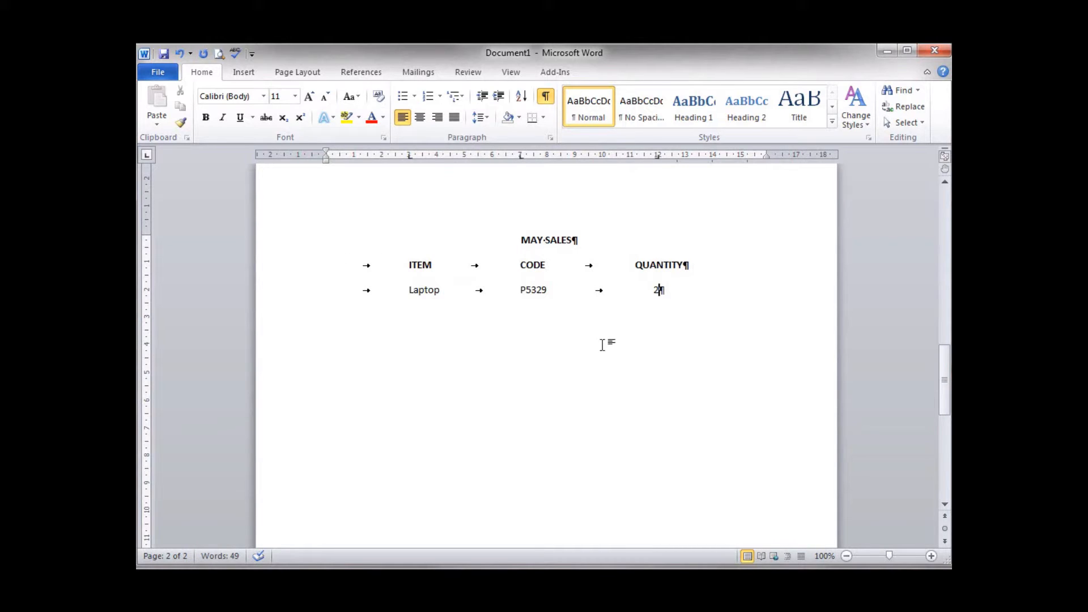
Step: Add a second tab-aligned sales row with item "PC", code "PS200" and quantity "4"
key(Return)
key(Tab)
text(PC)
key(Tab)
text(PS200)
key(Tab)
text(40)
text(8)
key(BackSpace)
key(BackSpace)
Step: Add a third sales row with item "Ex HD", code "BufIT" and quantity "1", ending with an empty paragraph
key(Return)
key(Tab)
text(Ex HD)
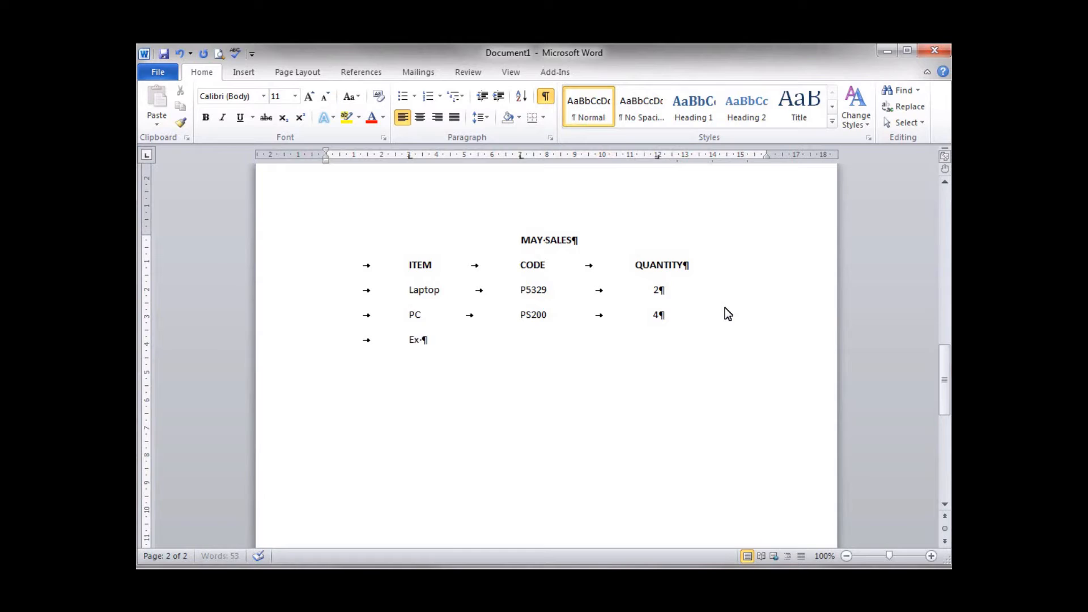
key(Tab)
text(BufIT)
key(Tab)
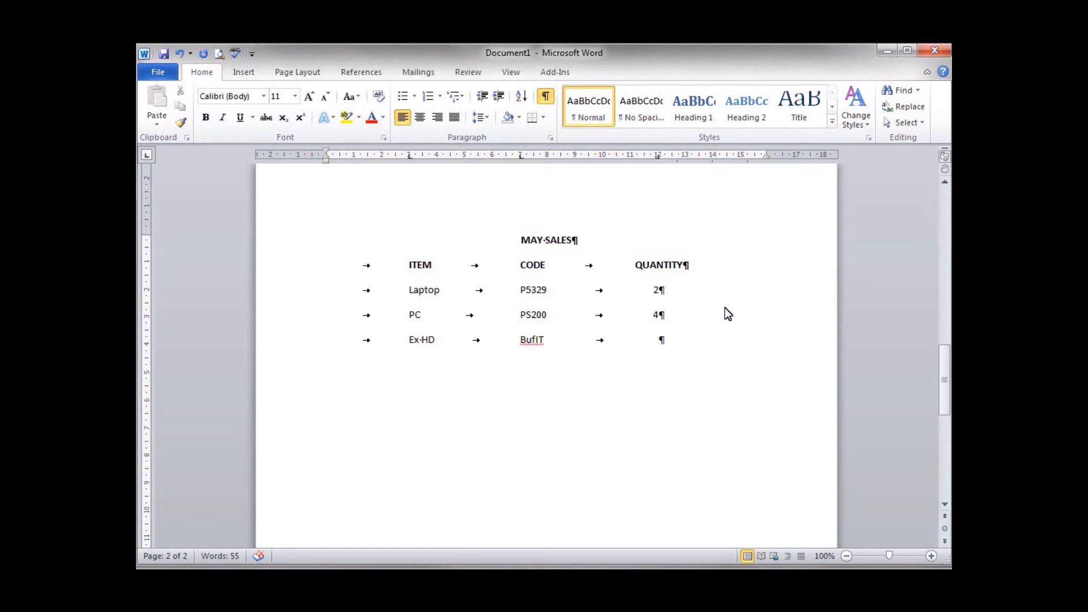
text(1)
key(Return)
Step: Insert a page break below the May Sales list to start a third page
scroll(361, 370, down, 2)
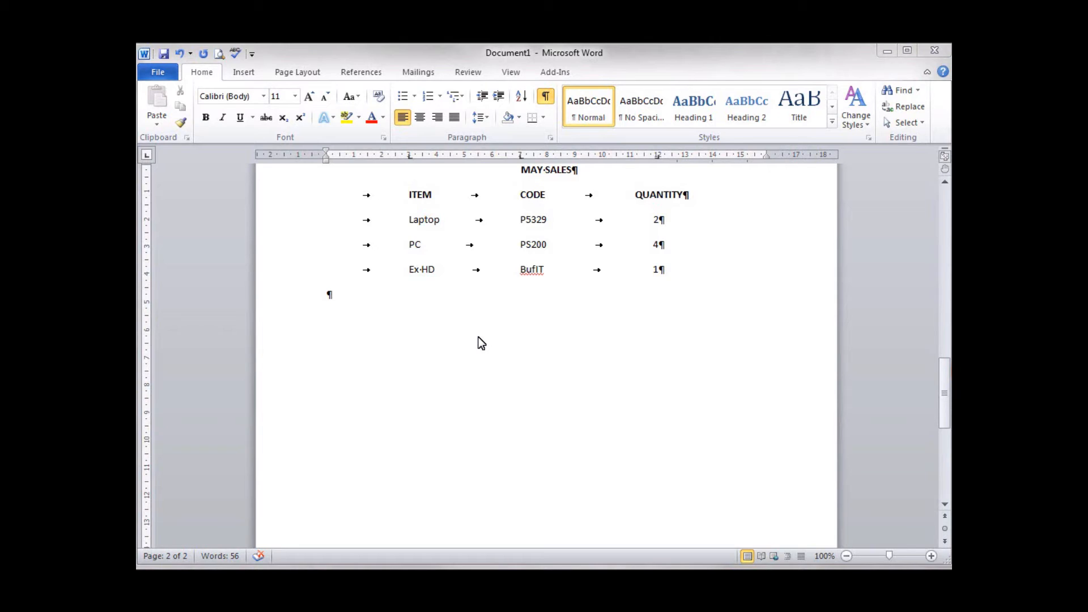
click(479, 339)
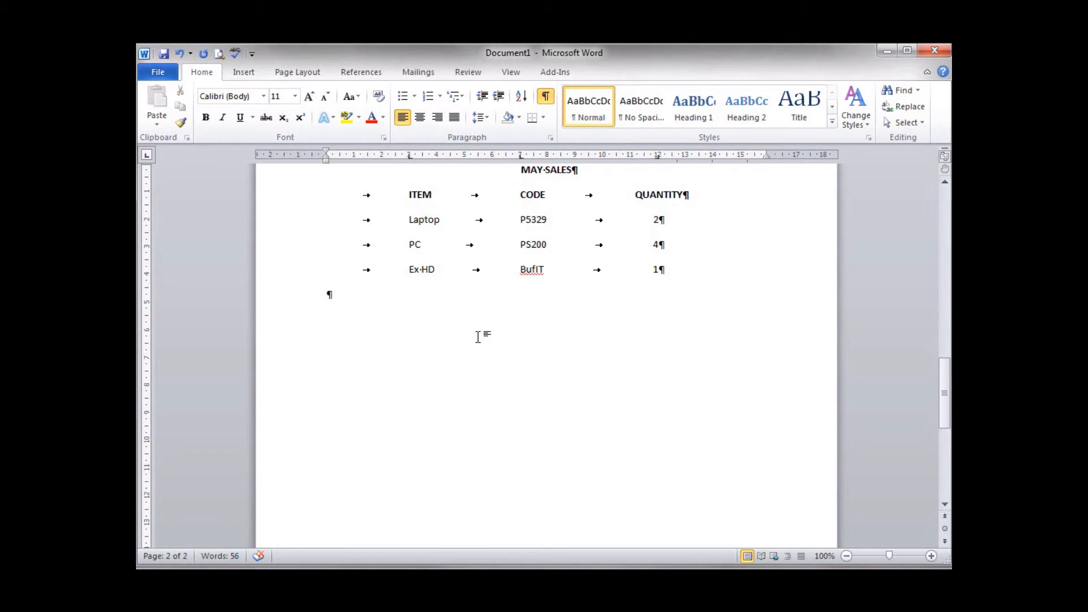
key(ctrl+Return)
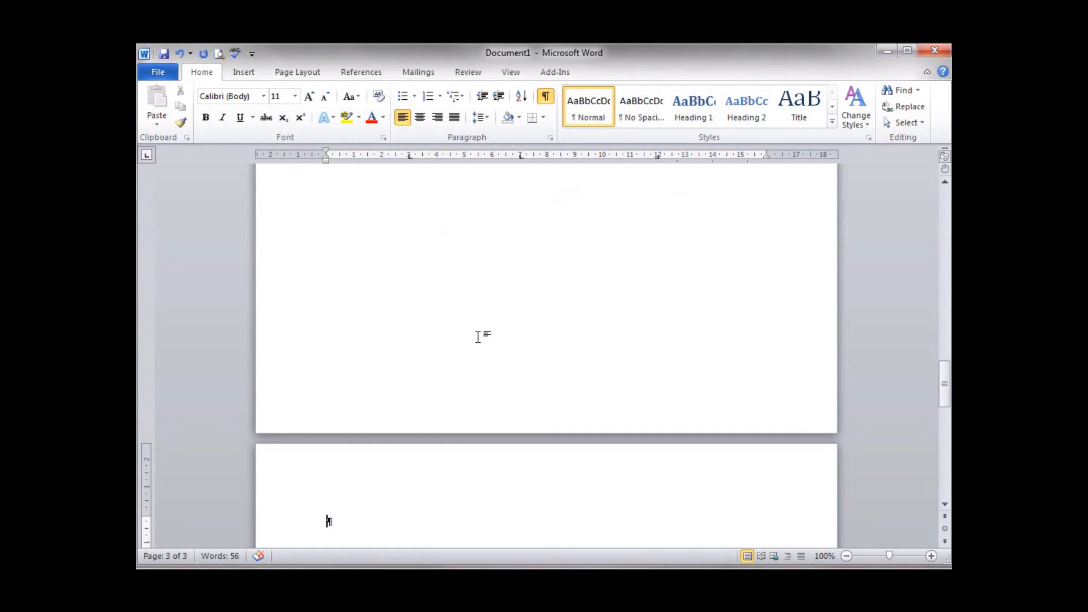
scroll(485, 343, down, 10)
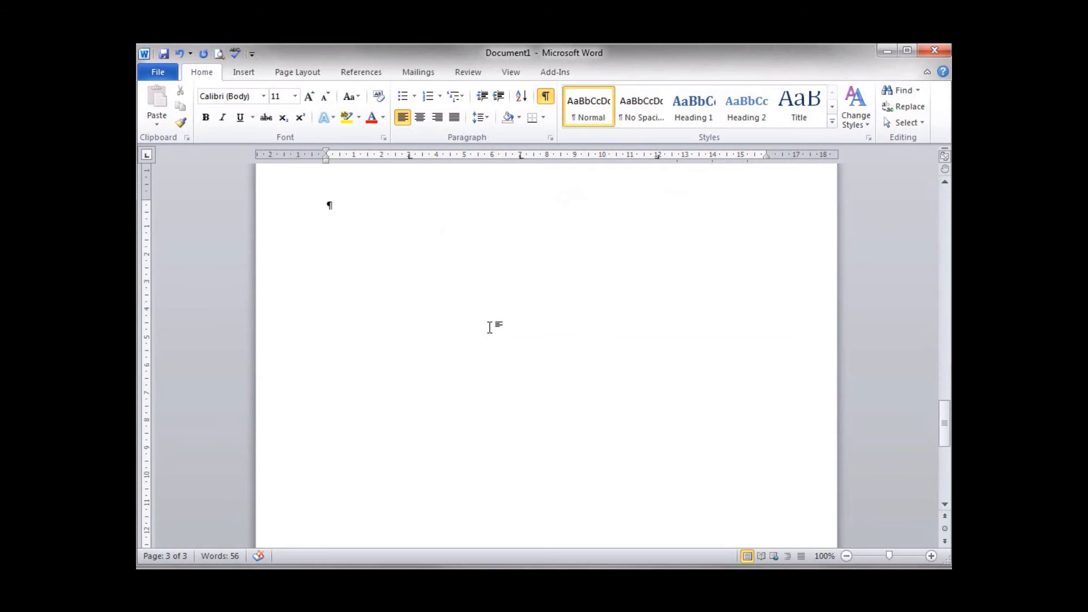
scroll(490, 328, up, 3)
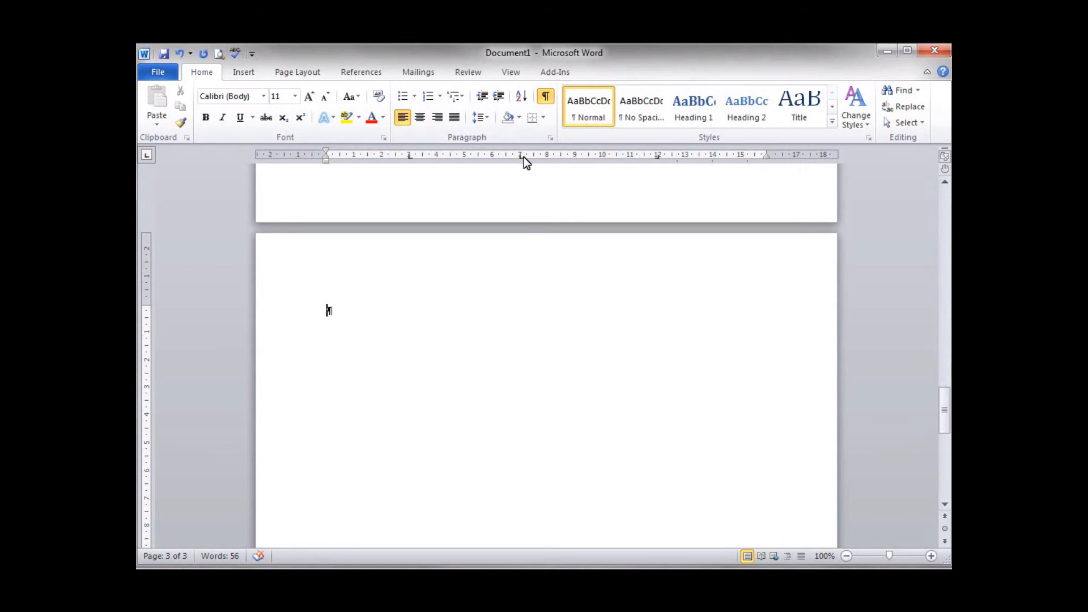
Step: Clear all existing tab stops for the empty paragraph on the new page
click(551, 137)
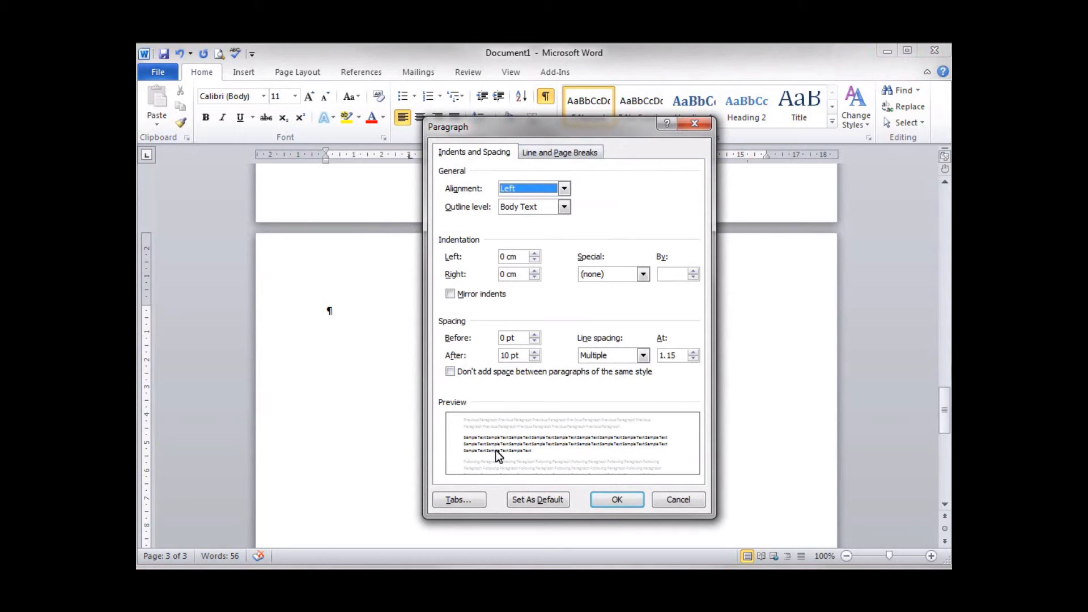
click(457, 499)
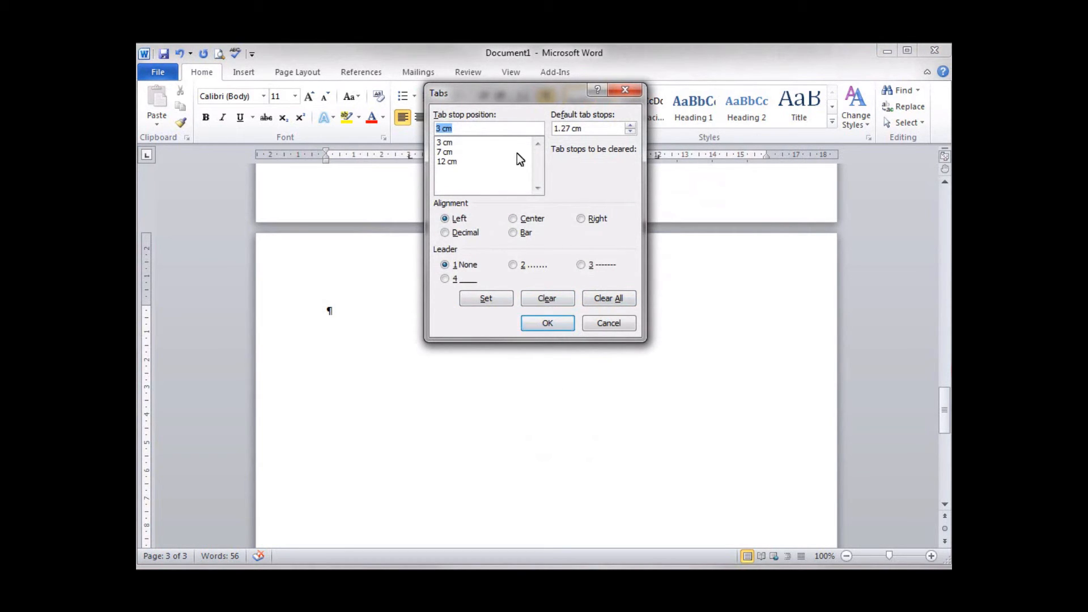
click(620, 304)
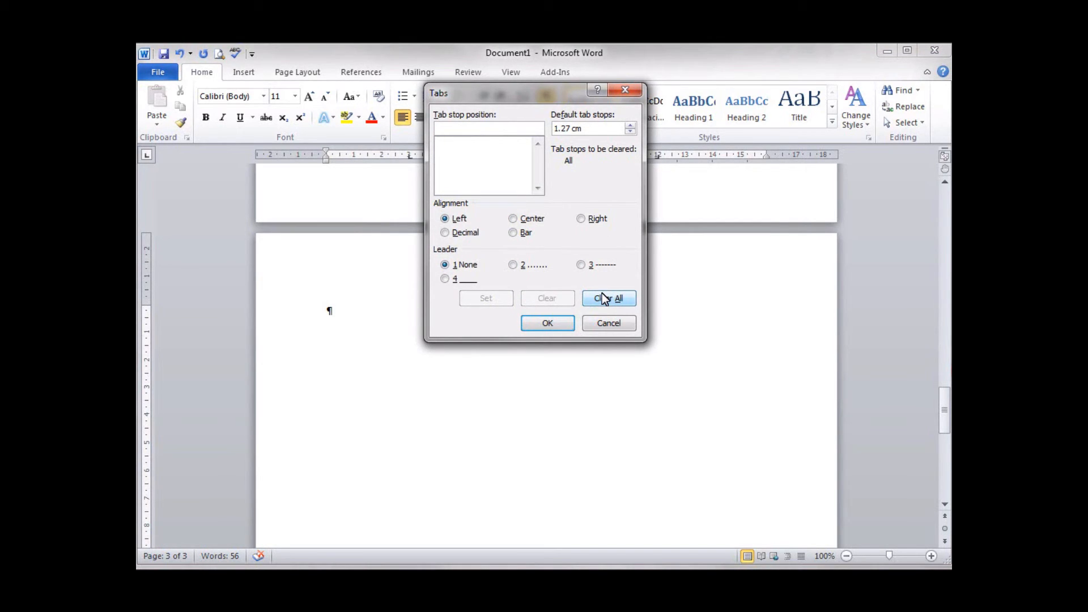
Step: Add a left-aligned tab stop at 2.5 cm with no leader
click(458, 128)
text(2.5)
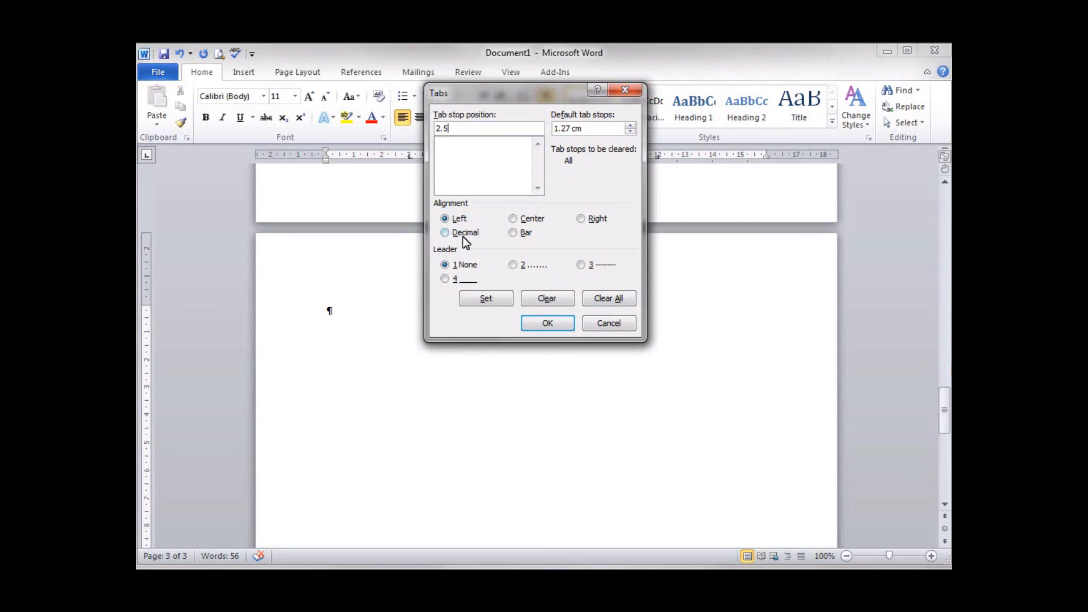
click(487, 300)
Step: Add a decimal tab stop at 12 cm with the dotted leader (option 2) and apply the tab settings
text(12)
click(445, 233)
click(514, 266)
click(494, 301)
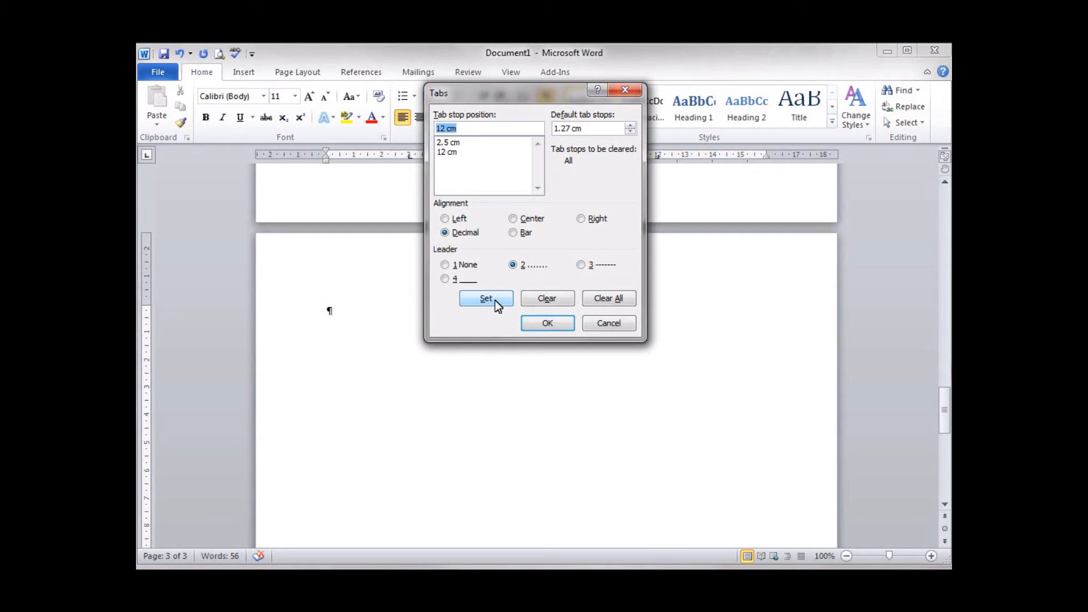
click(541, 324)
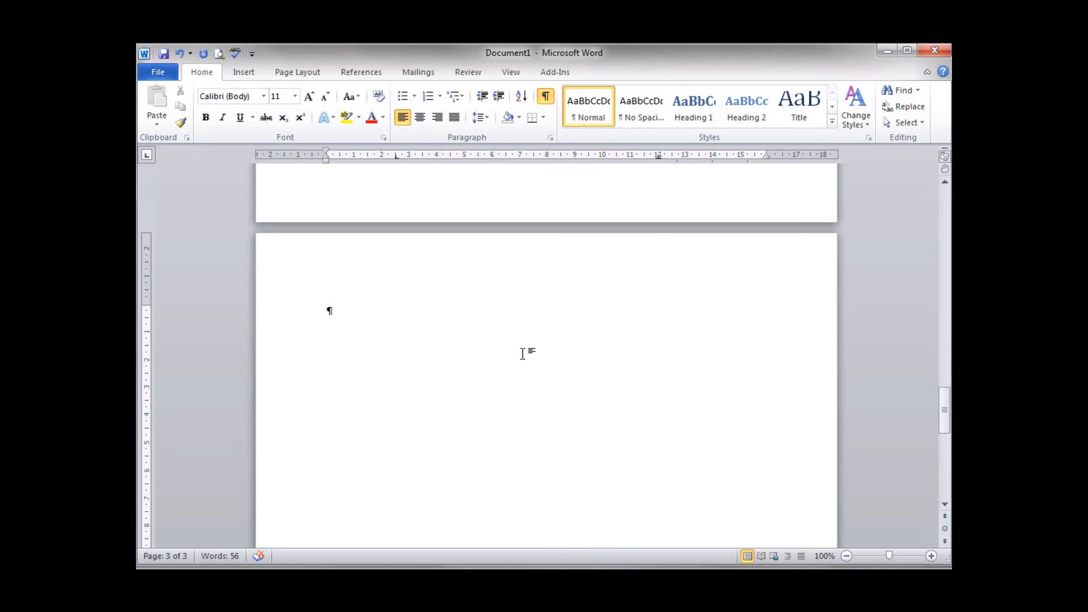
Step: Enter the heading "Starter" on the new page, centred and bold
text(Starter)
click(421, 118)
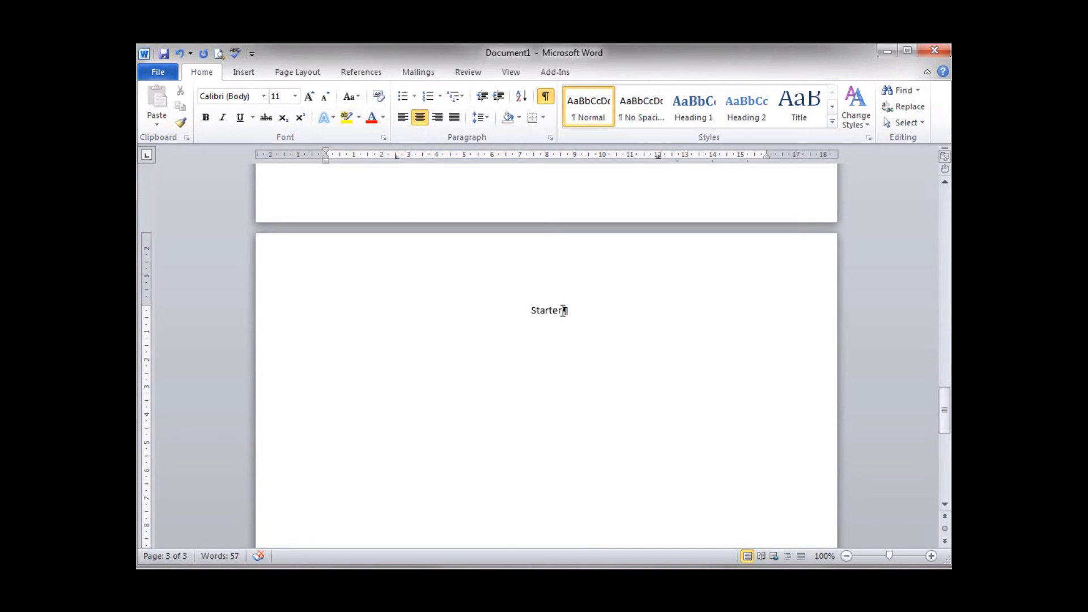
drag(563, 310, 532, 310)
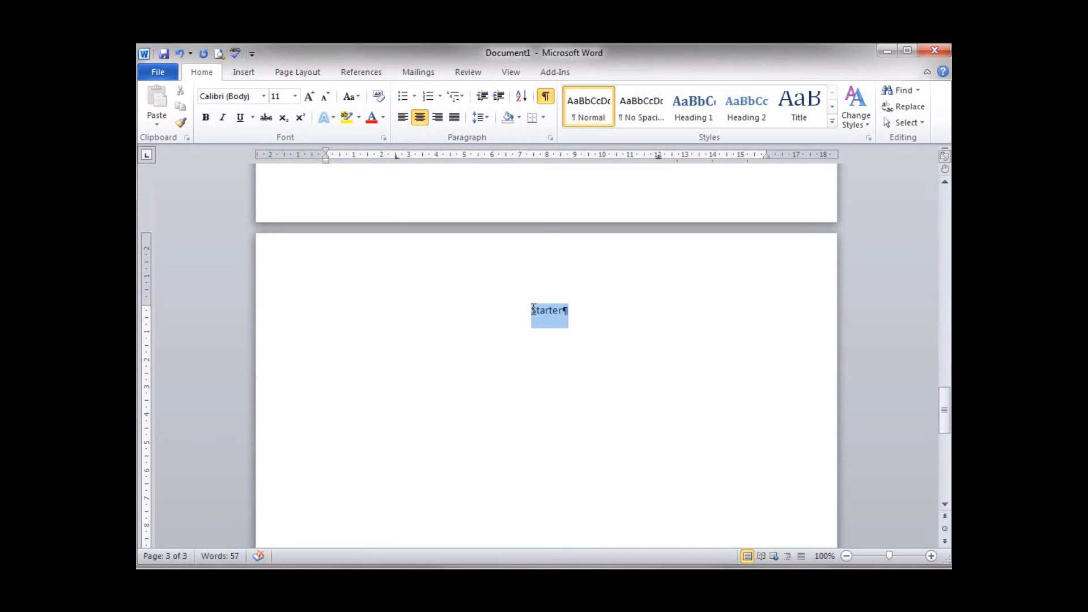
drag(534, 307, 532, 304)
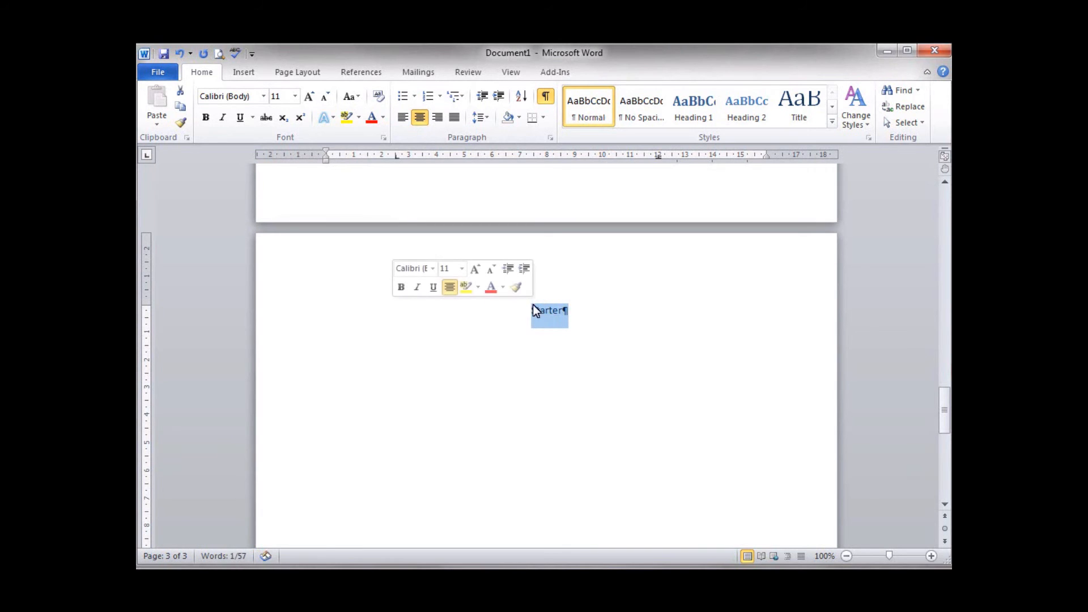
click(400, 287)
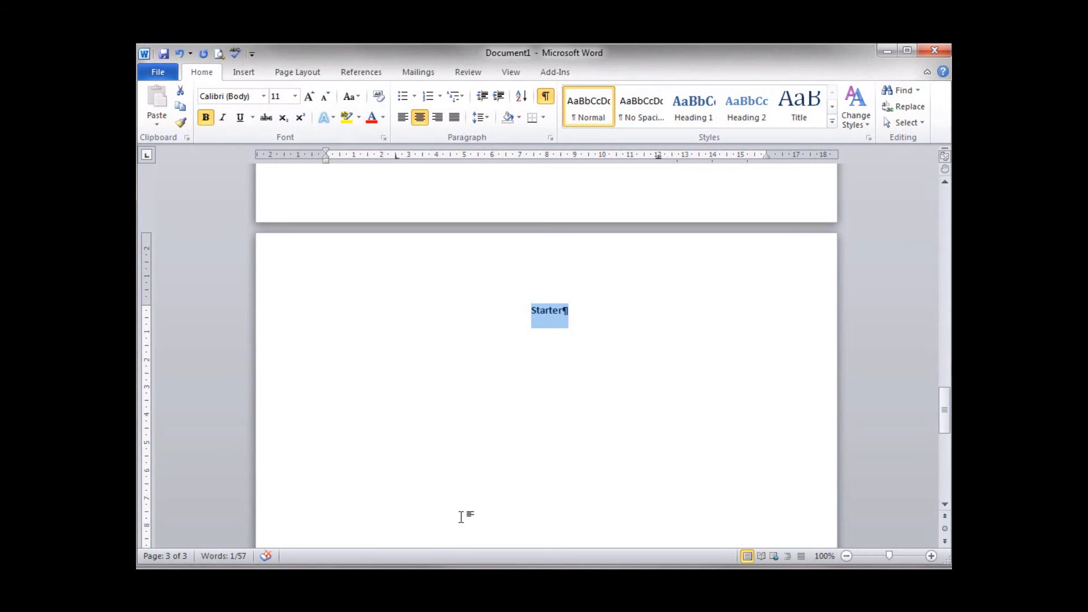
click(612, 311)
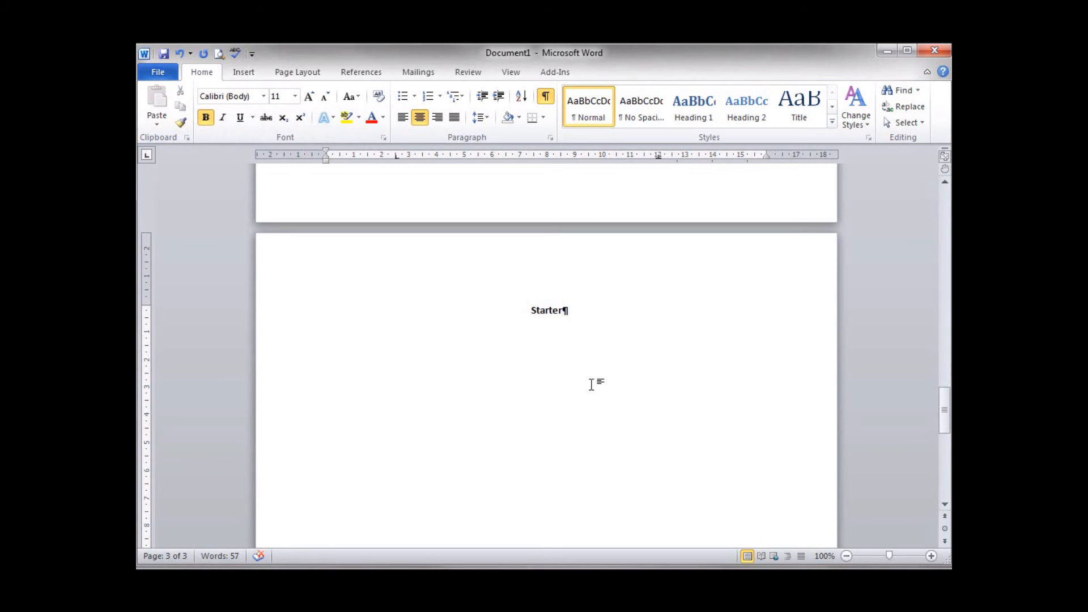
Step: Below the heading, add a left-aligned, non-bold menu row with "Soup of the day" and the price "£1.75" at the tab stops
key(Return)
click(400, 120)
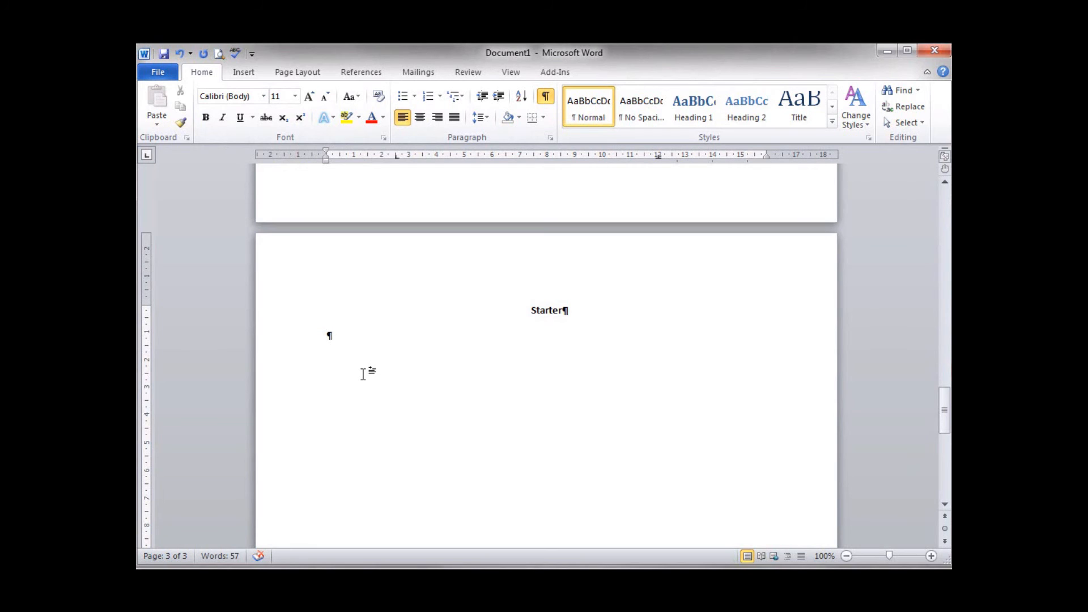
key(Tab)
text(Soup of the day)
key(Tab)
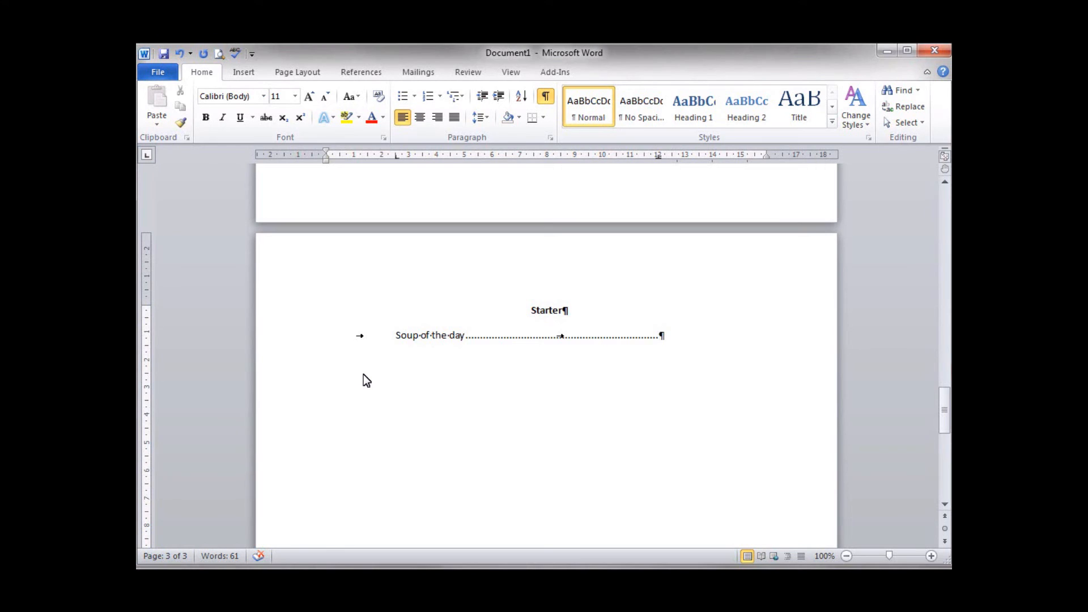
text(£3)
key(BackSpace)
text(1.76)
key(BackSpace)
text(5)
Step: Add a second tab-aligned menu row with "Smoked Salmon" and the price "£3.95"
key(Return)
key(Tab)
text(Smok)
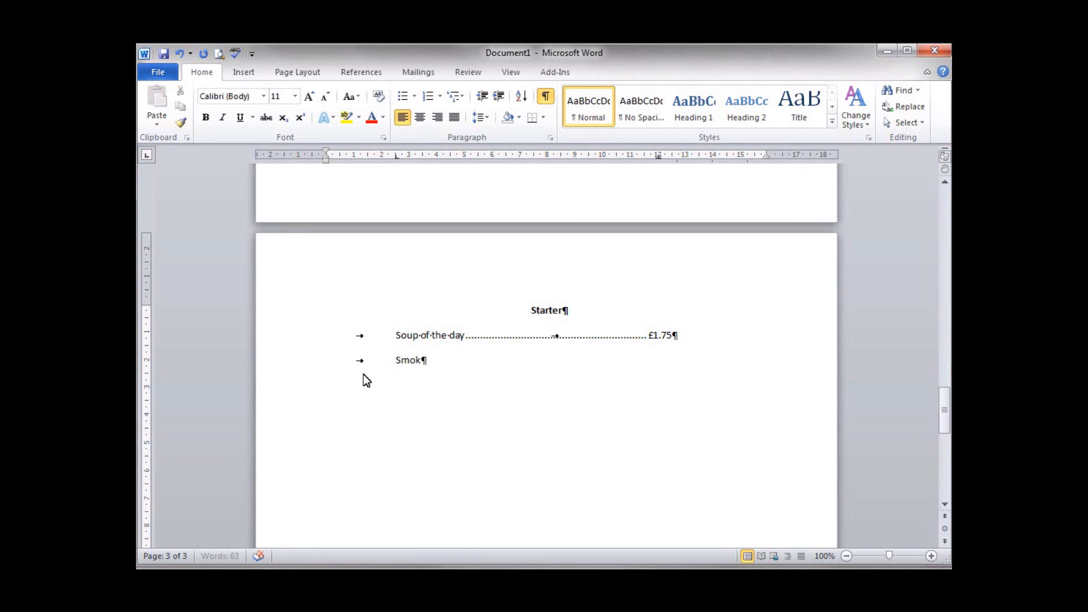
text(ed Salmon)
key(Tab)
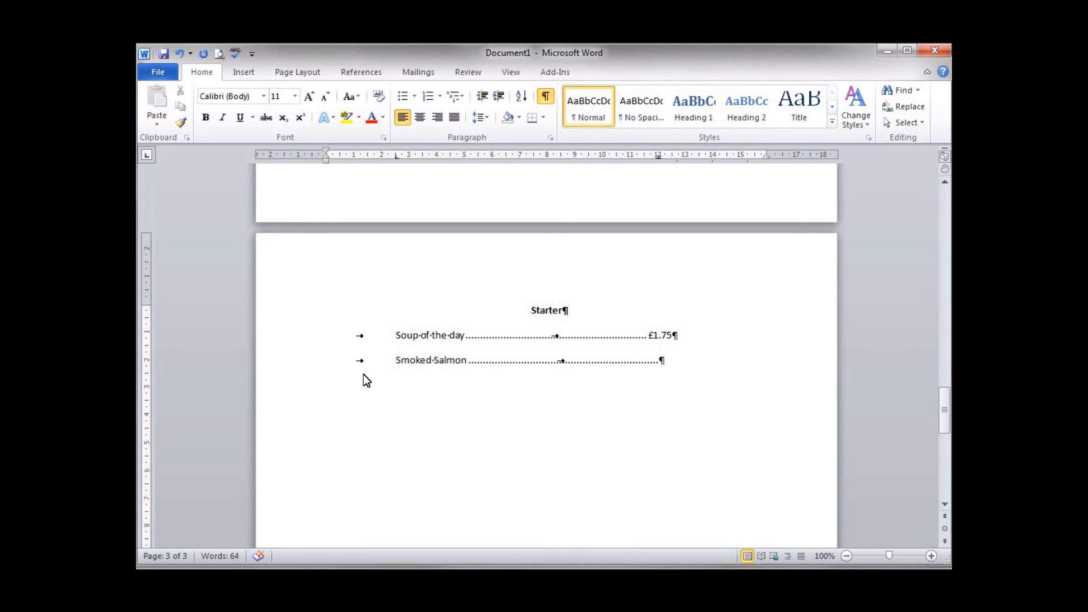
text(£3.95)
Step: Add a third tab-aligned menu row with "Garlic Bread" and the price "£1.50"
key(Return)
key(Tab)
text(Garlic Bread)
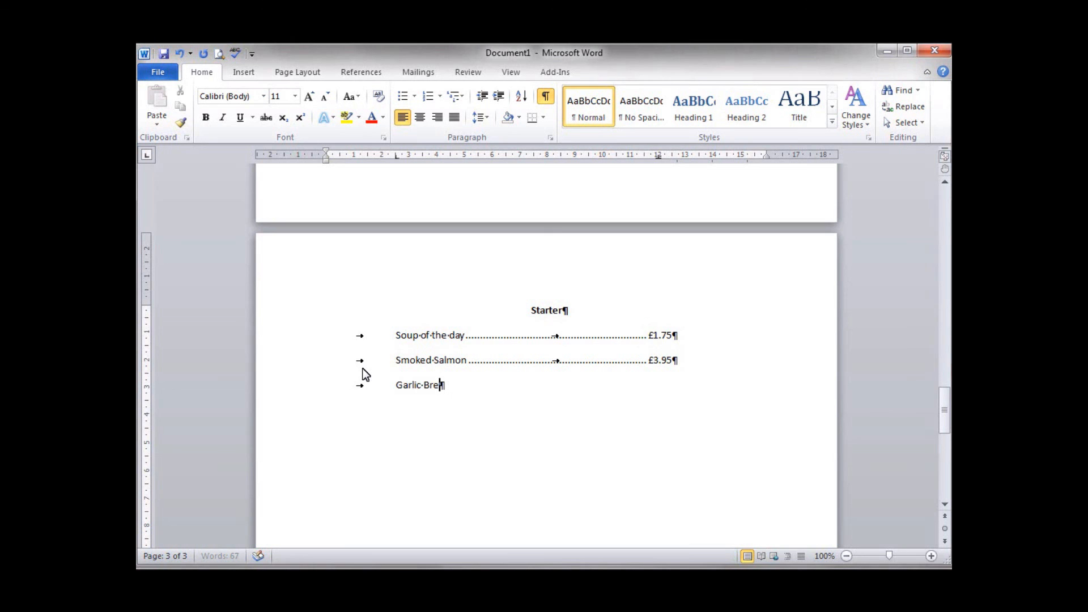
key(Tab)
key(Tab)
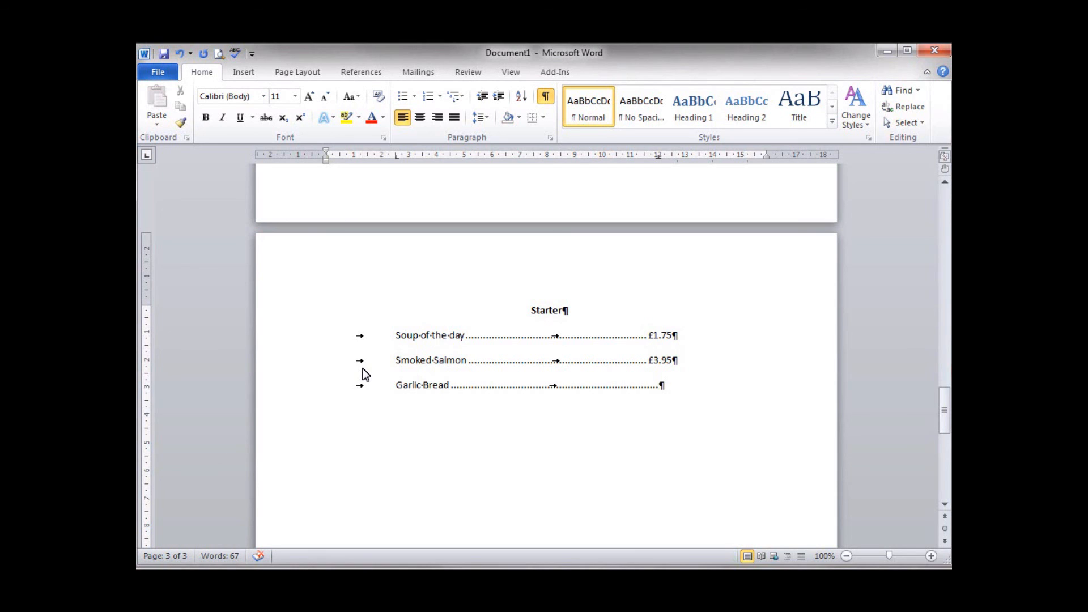
text(£1.50)
Step: Add a fourth tab-aligned menu row with "Prawn Cocktail" and the price "£2.75"
key(Return)
key(Tab)
text(Prawn)
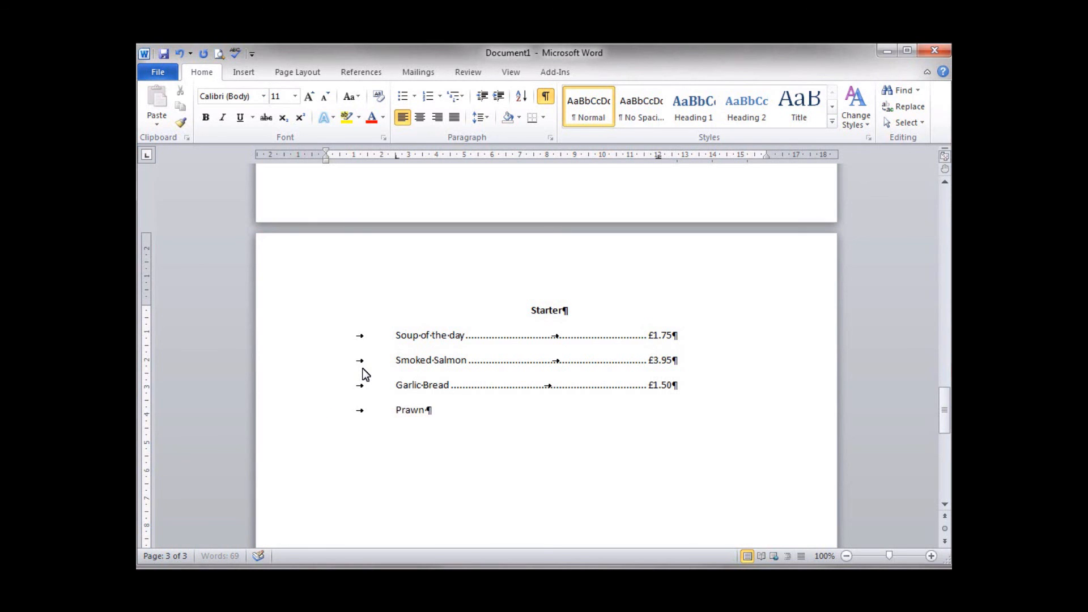
text( Cocktail)
key(Tab)
key(Tab)
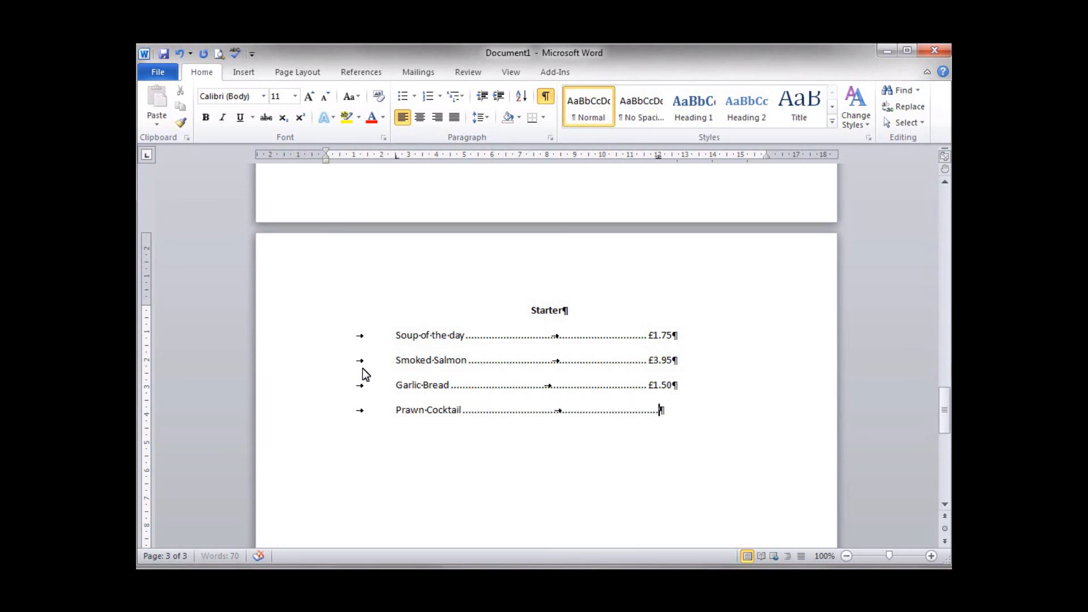
text(£2.75)
Step: Add a fifth menu row with "Garlic Mushrooms" and the price "£2.25", ending with an empty paragraph
key(Return)
key(Tab)
text(Garlic Mushroom)
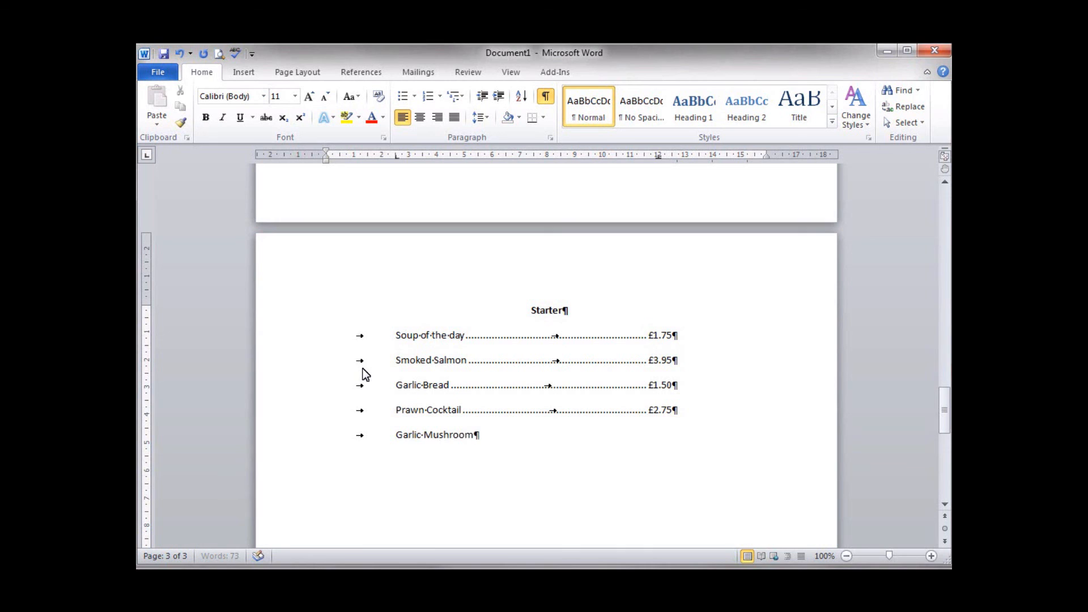
text(s)
key(Tab)
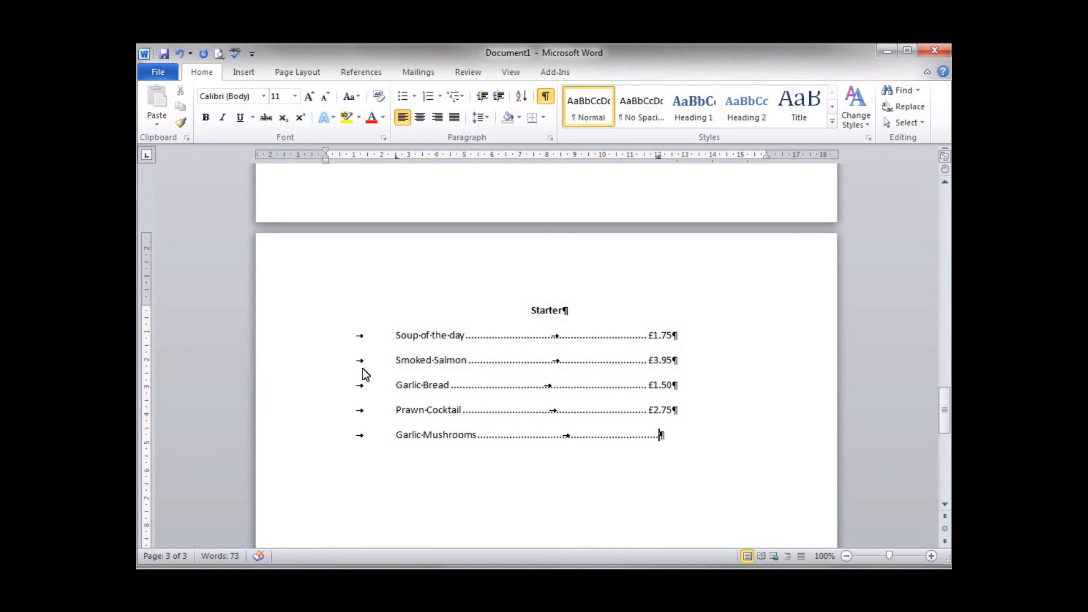
text(£2.)
text(25)
text(.)
key(Return)
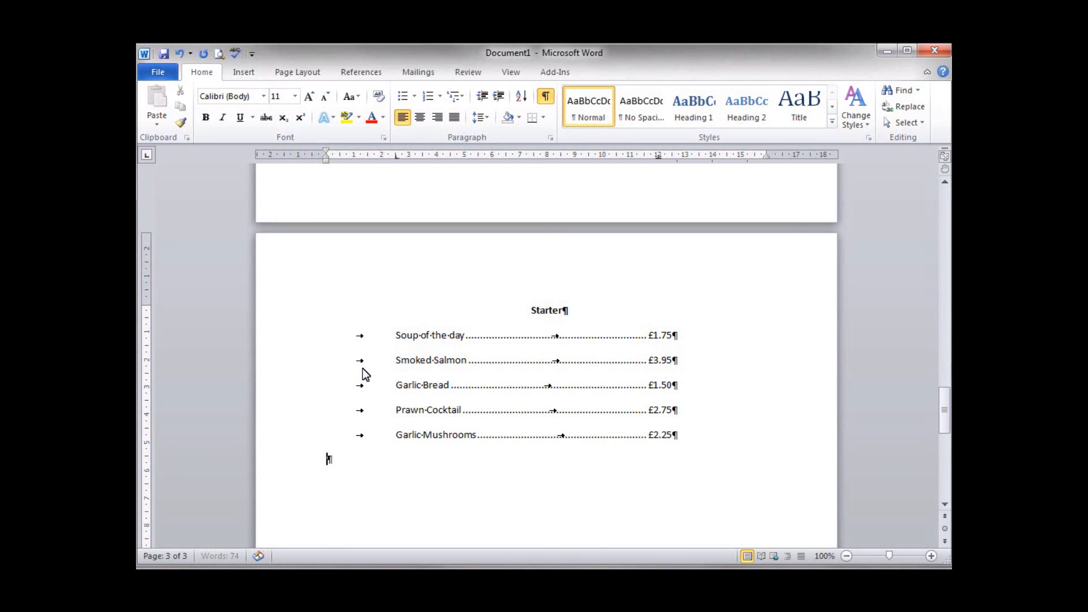